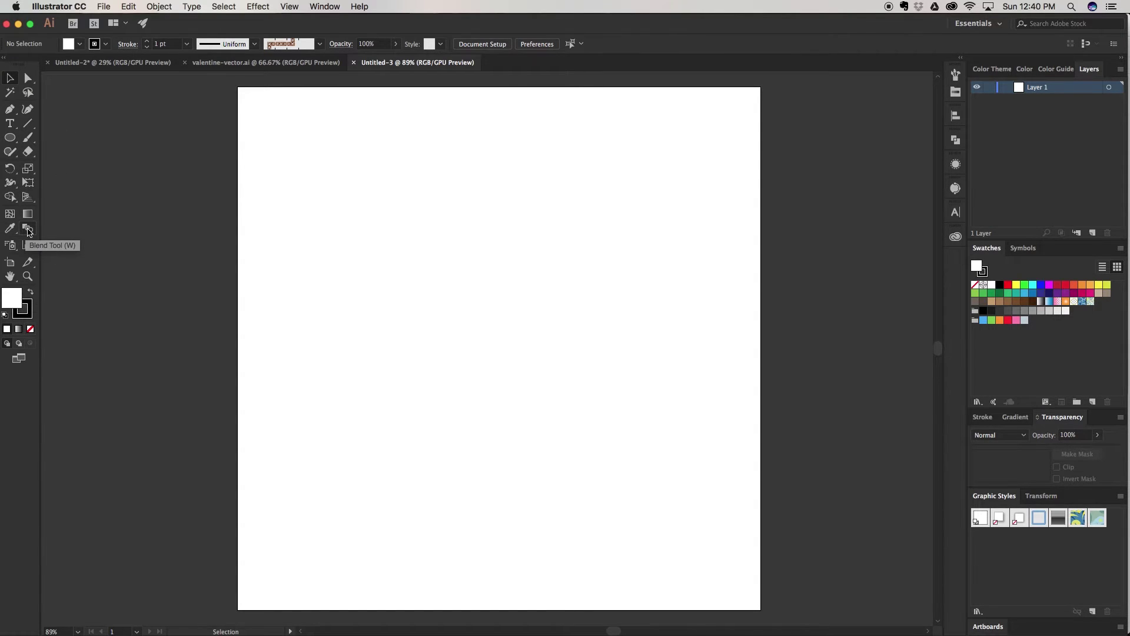
# Draw a circle near the artboard's top left with no outline and a blue fill.
pyautogui.click(108, 63)
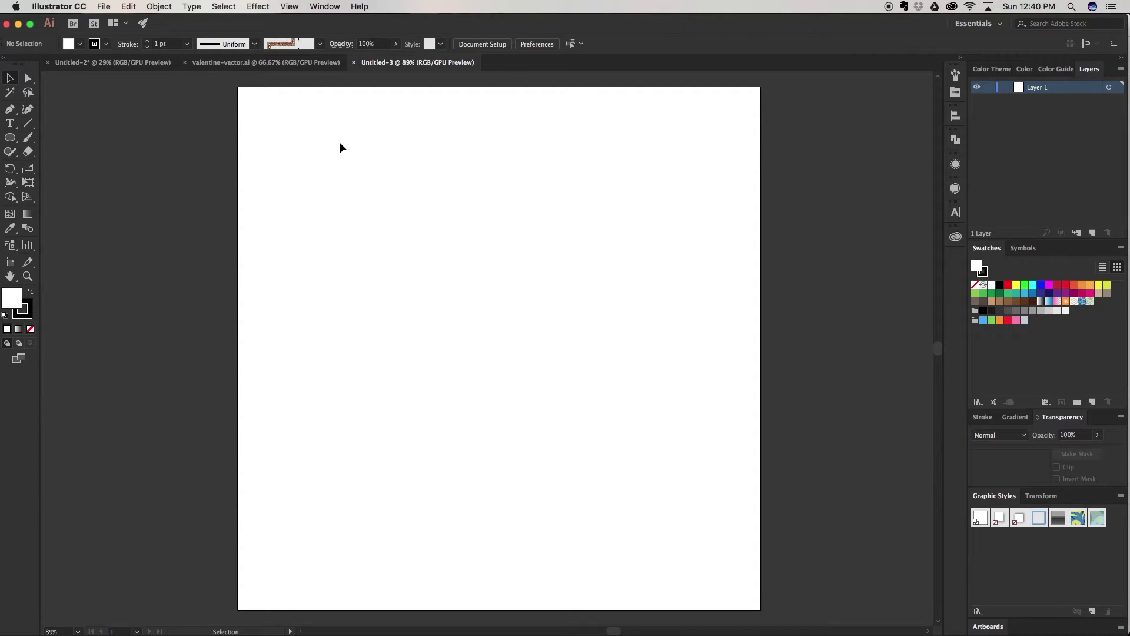
pyautogui.press('l')
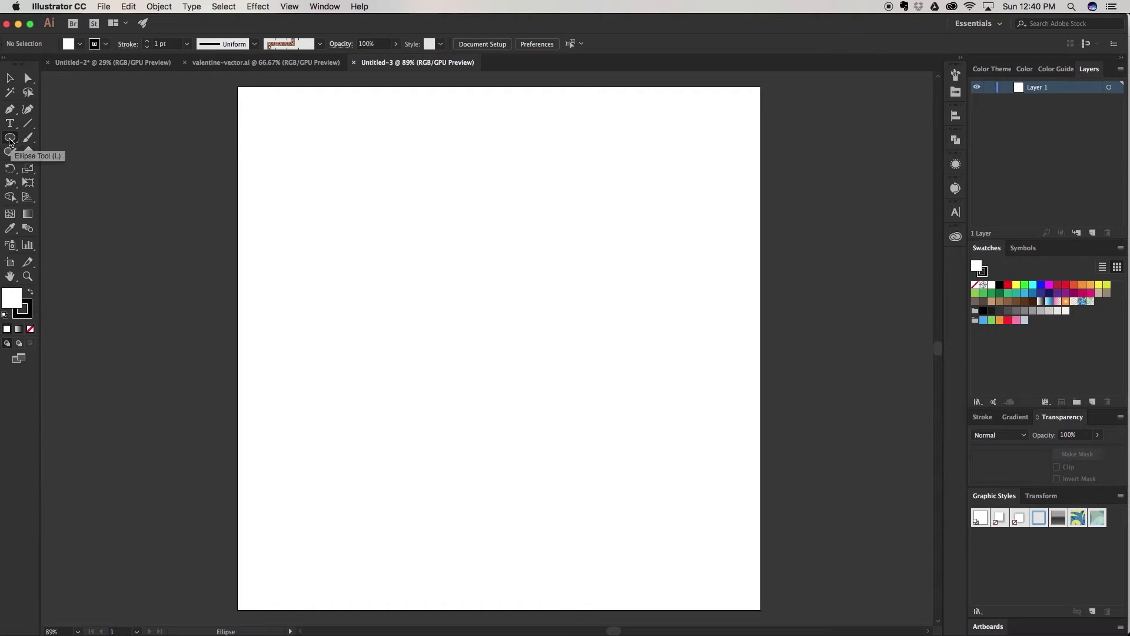
pyautogui.moveTo(312, 149); pyautogui.dragTo(377, 218)
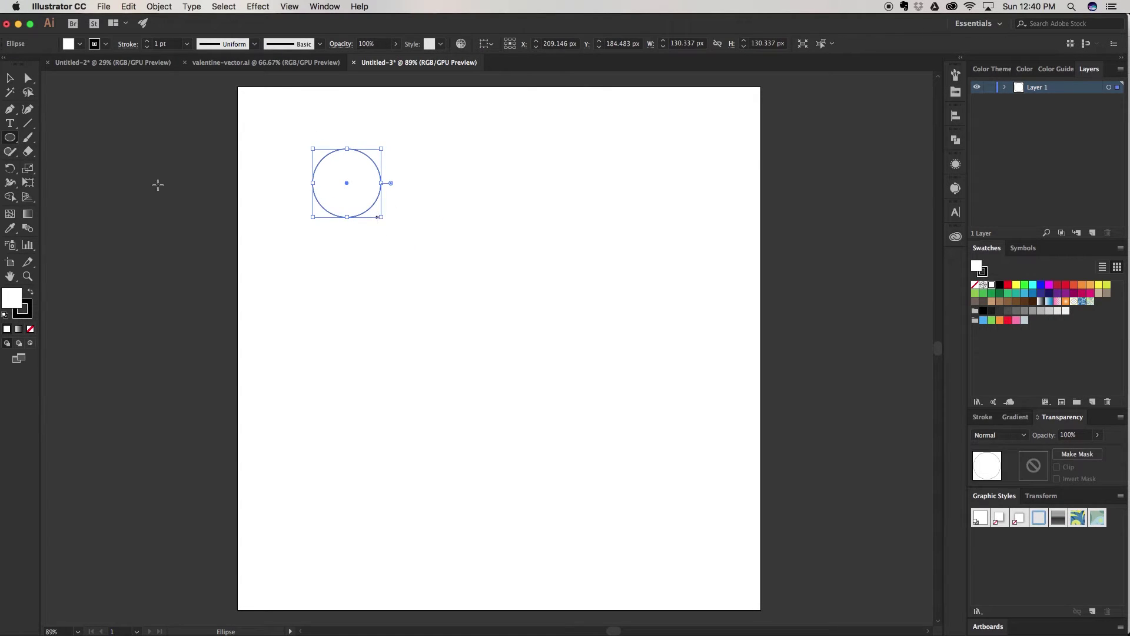
pyautogui.click(30, 292)
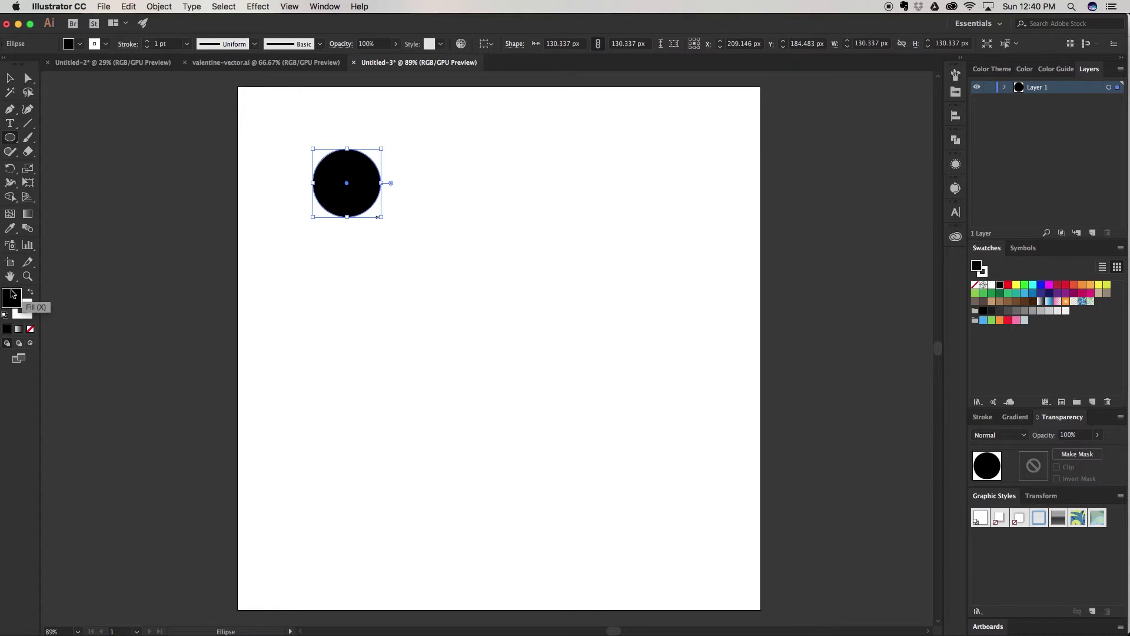
pyautogui.click(23, 311)
pyautogui.click(31, 330)
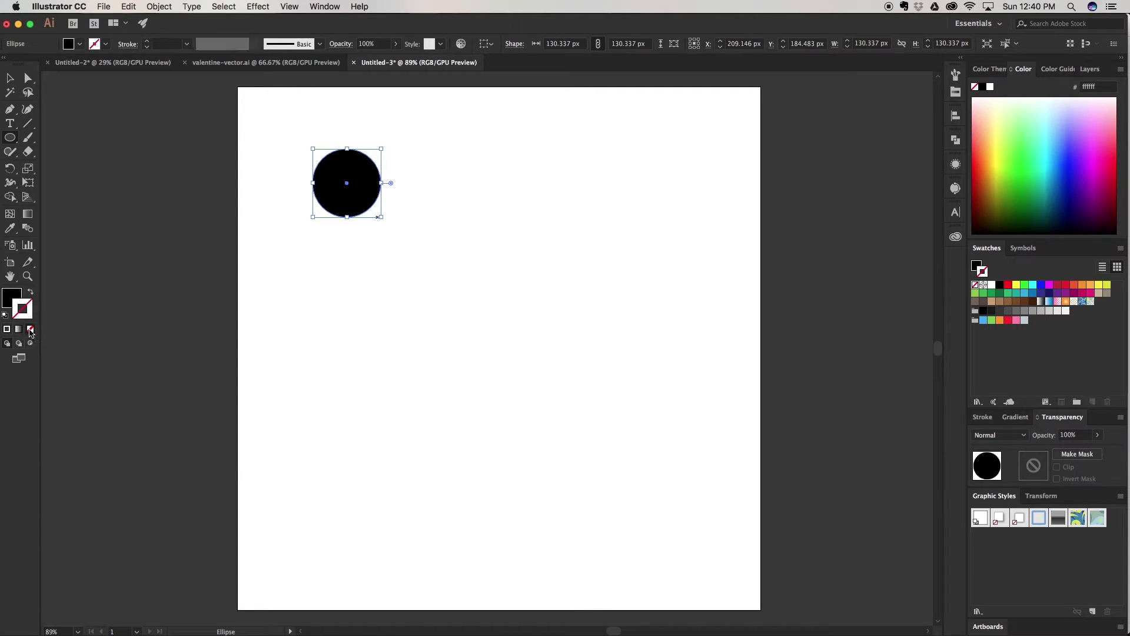
pyautogui.click(13, 297)
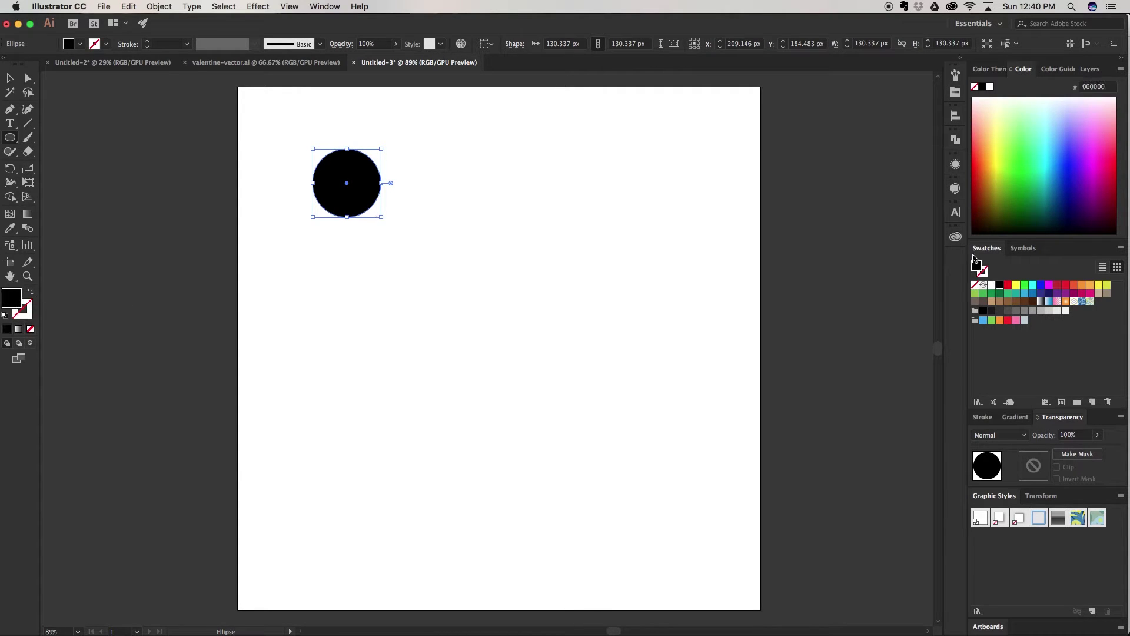
pyautogui.click(1040, 285)
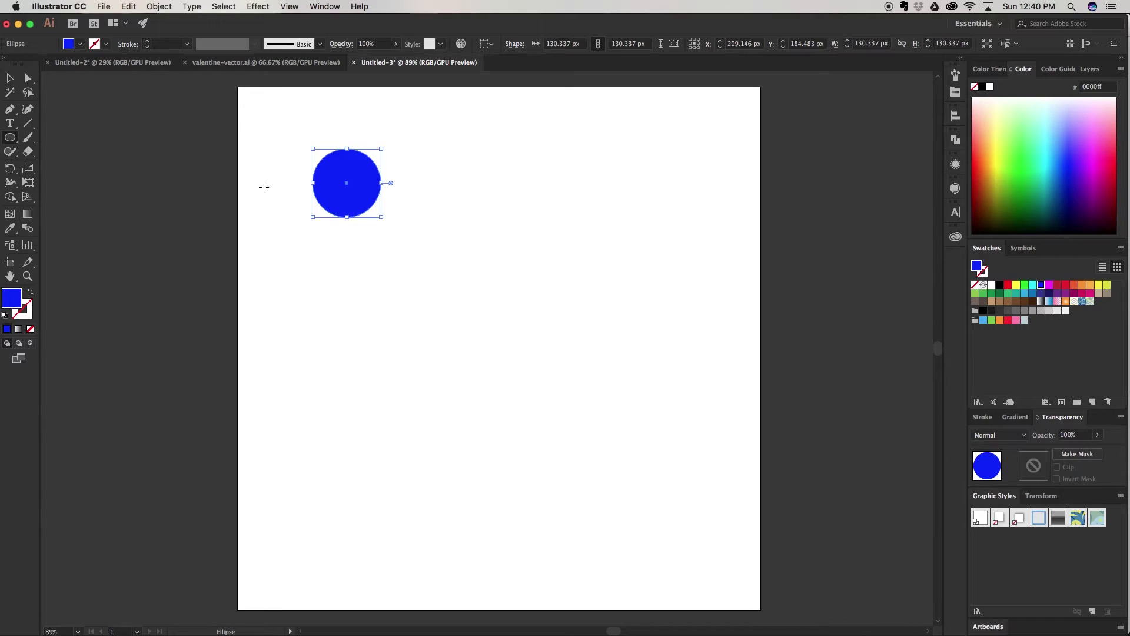
# Alt-drag a copy of the circle to the right, align their vertical centres, and fill the copy cyan.
pyautogui.click(10, 78)
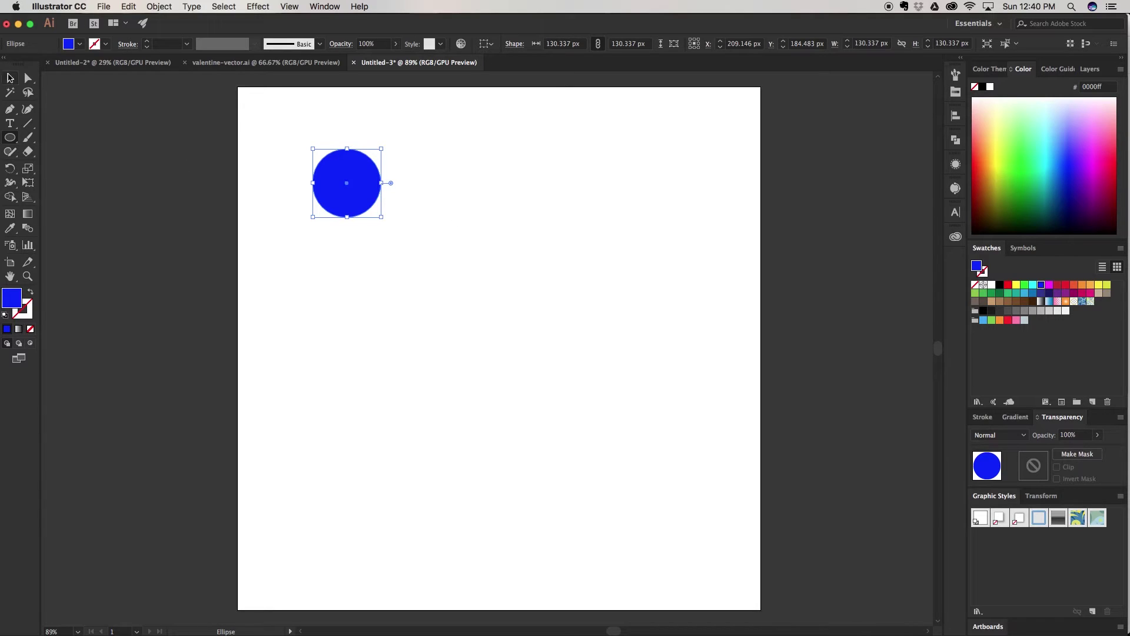
pyautogui.click(467, 172)
pyautogui.click(369, 170)
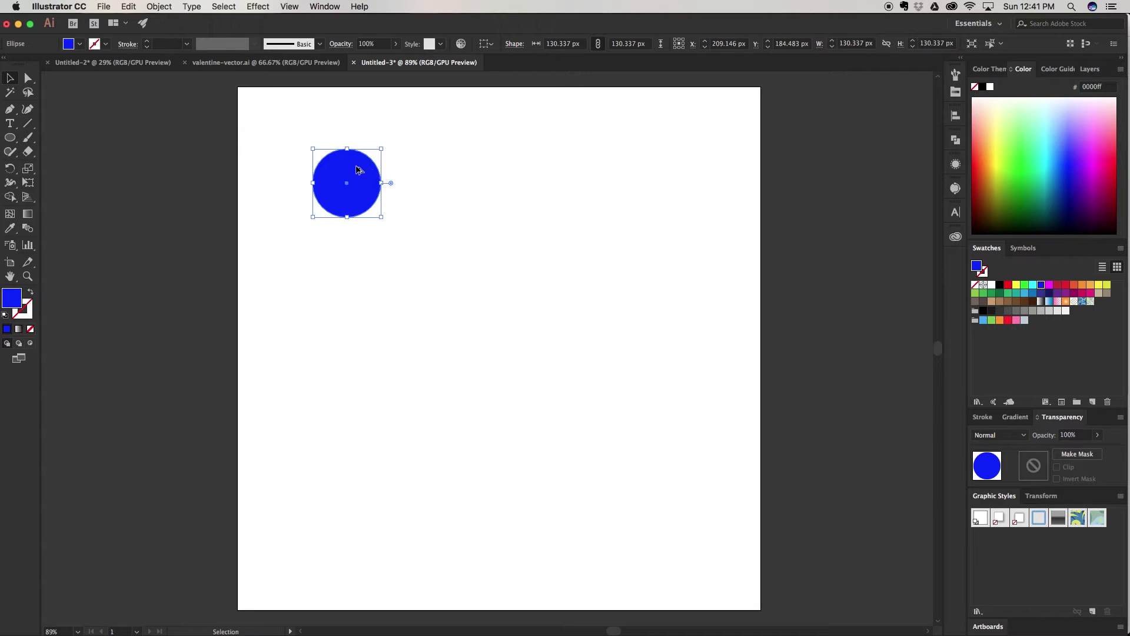
pyautogui.moveTo(361, 170); pyautogui.dragTo(593, 163)
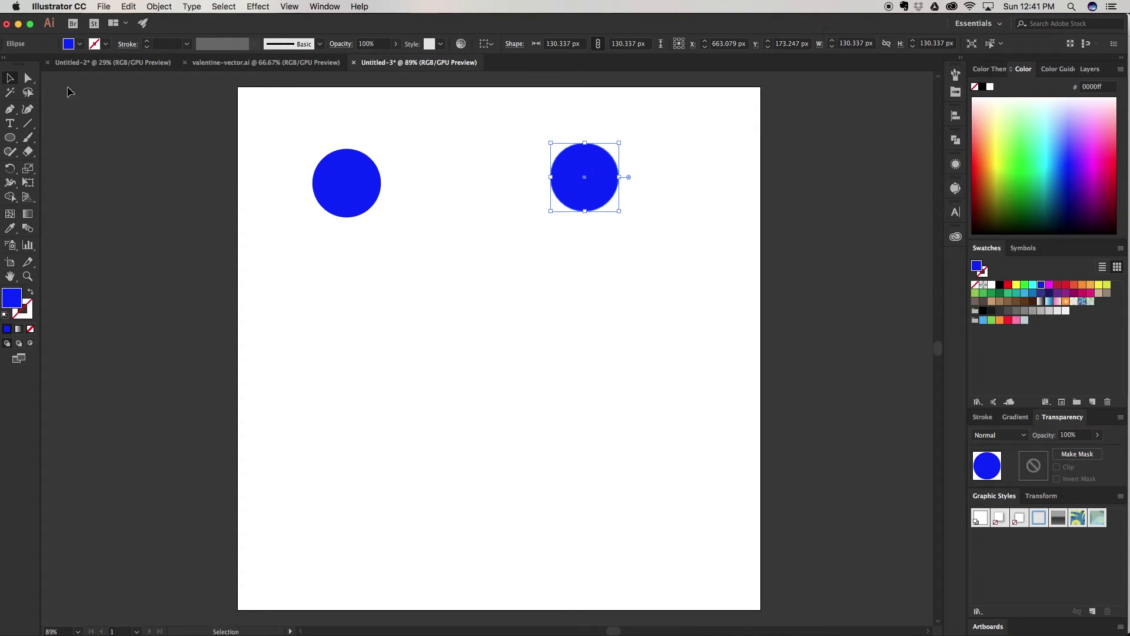
pyautogui.moveTo(281, 110); pyautogui.dragTo(627, 221)
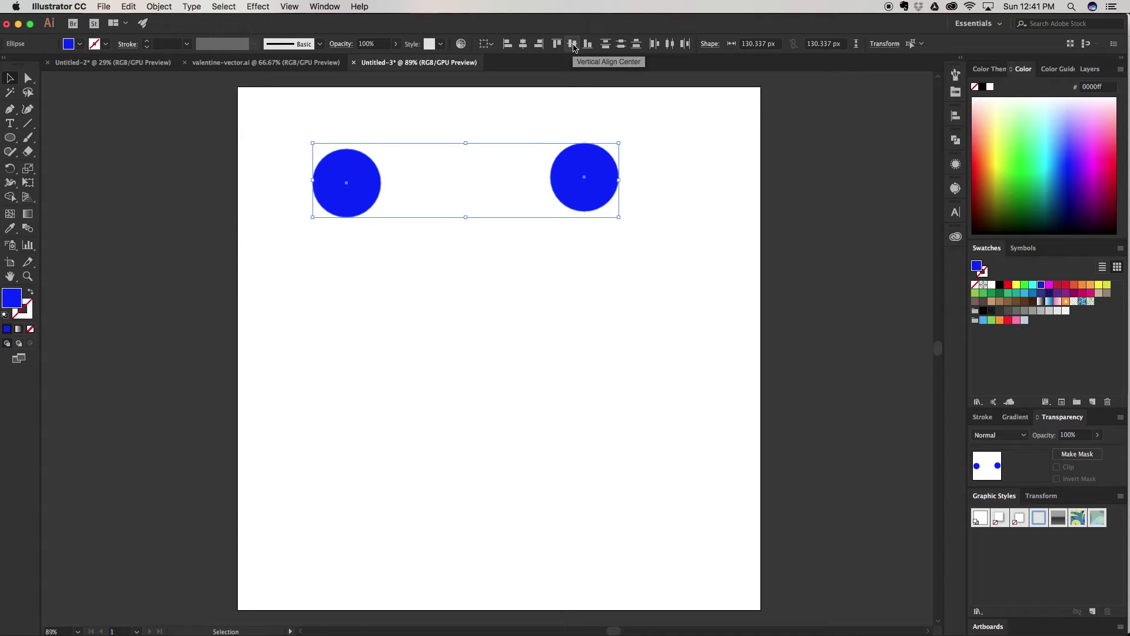
pyautogui.click(574, 46)
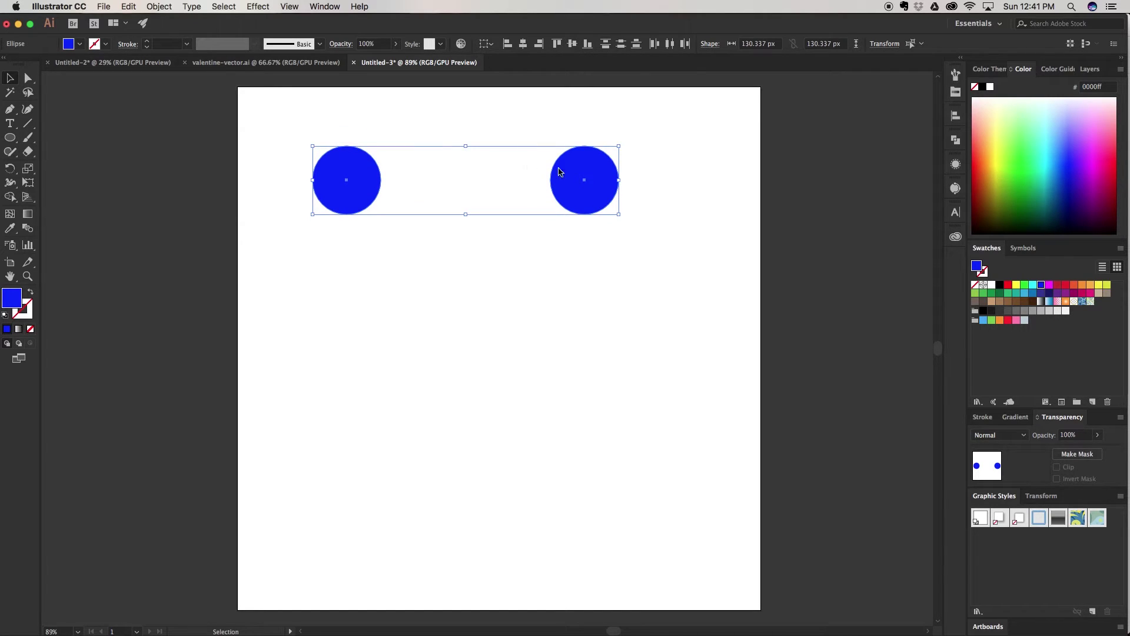
pyautogui.click(698, 176)
pyautogui.click(607, 169)
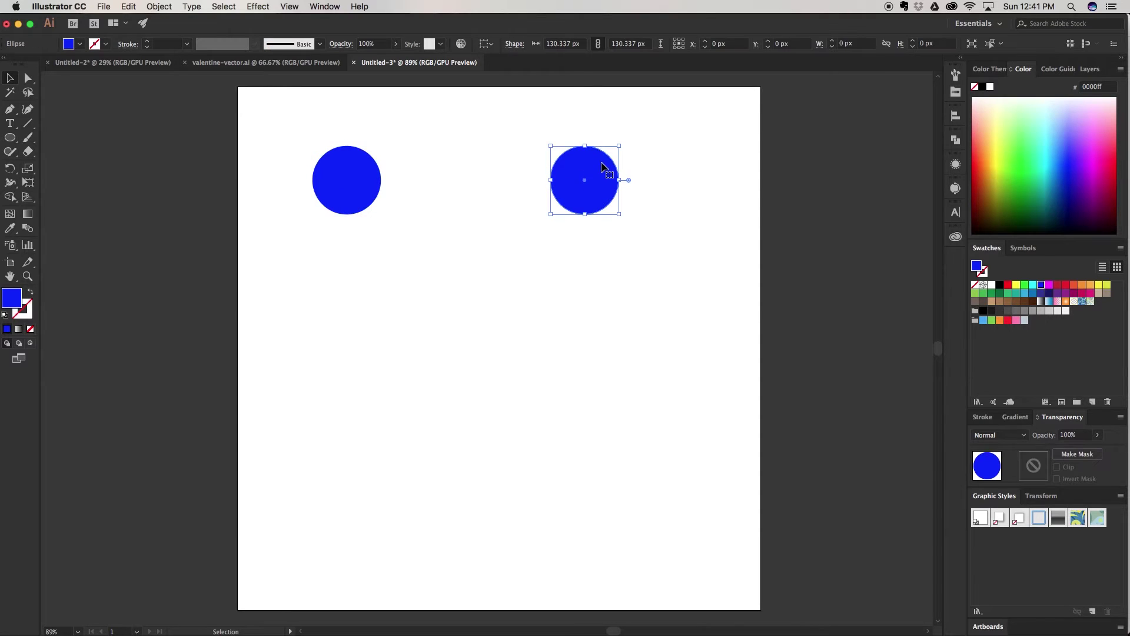
pyautogui.click(1033, 286)
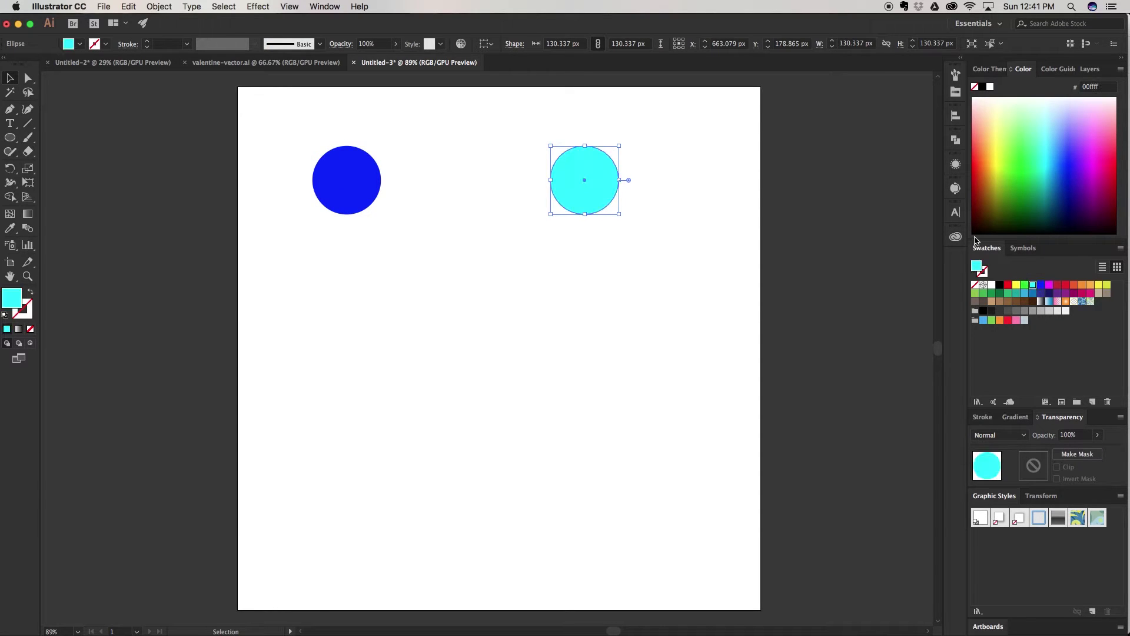
pyautogui.click(446, 233)
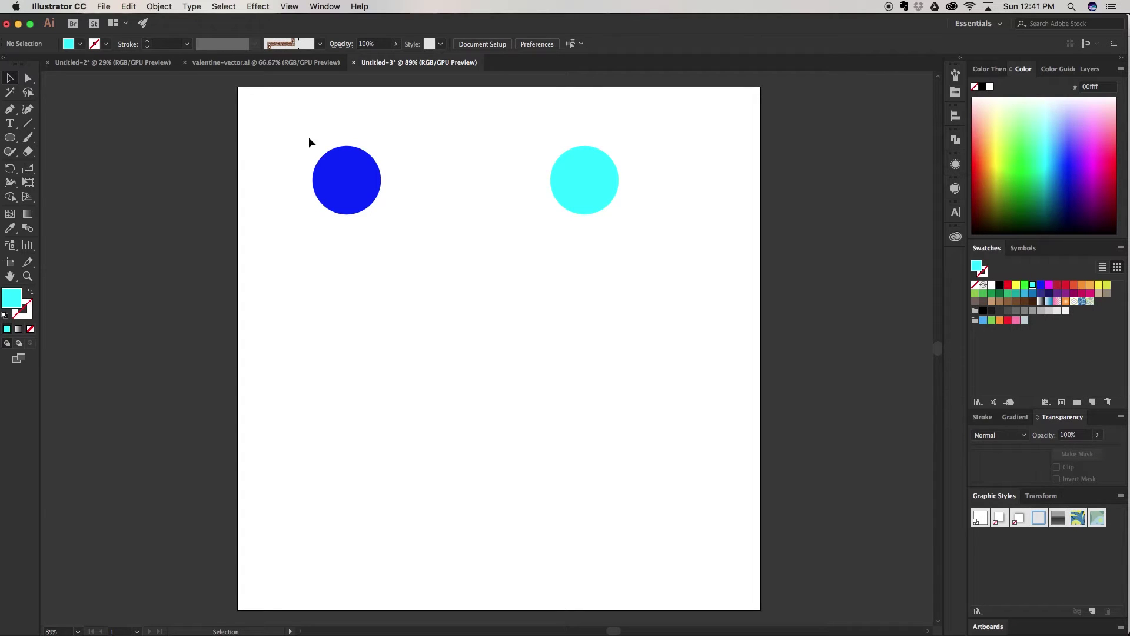
# Select both circles and blend them with the Blend tool, clicking the cyan then the blue circle.
pyautogui.moveTo(292, 119); pyautogui.dragTo(630, 226)
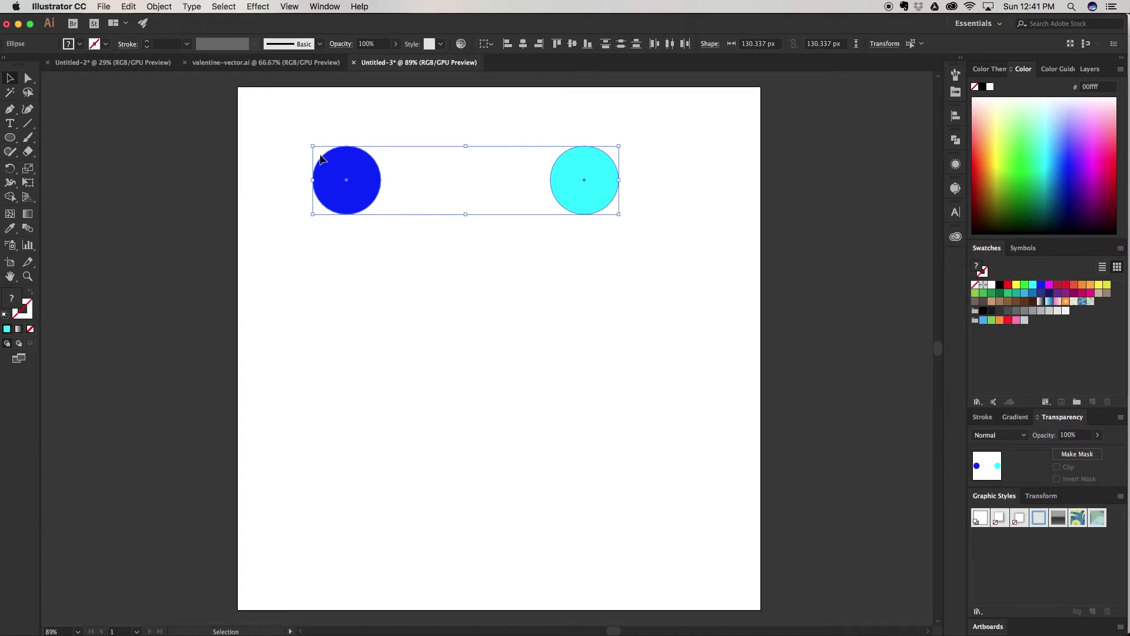
pyautogui.click(33, 231)
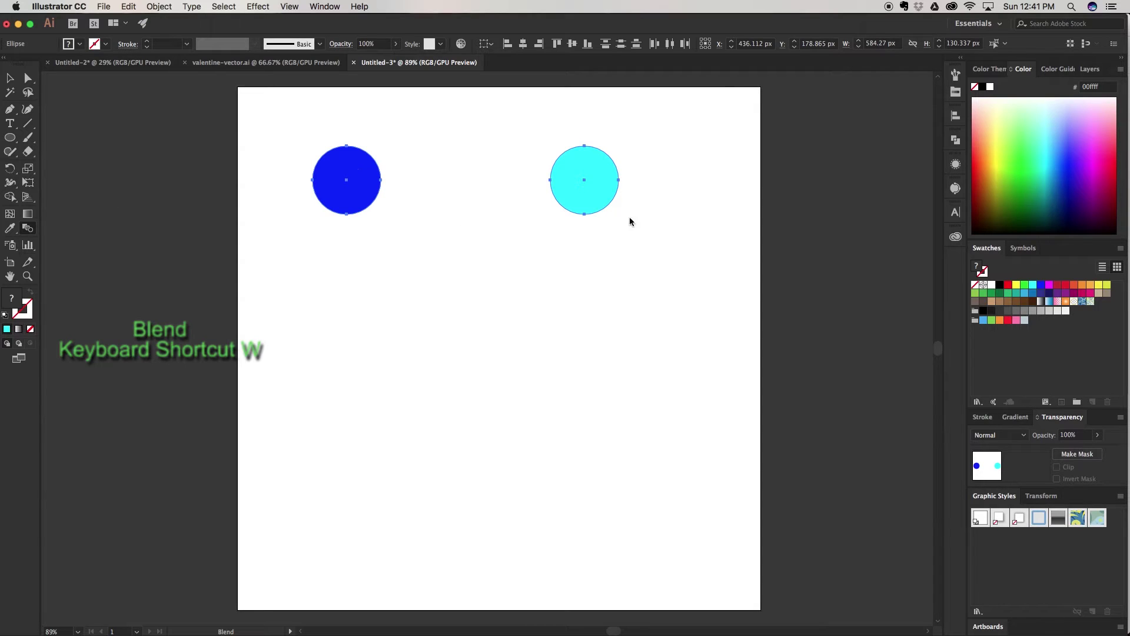
pyautogui.click(602, 179)
pyautogui.click(358, 166)
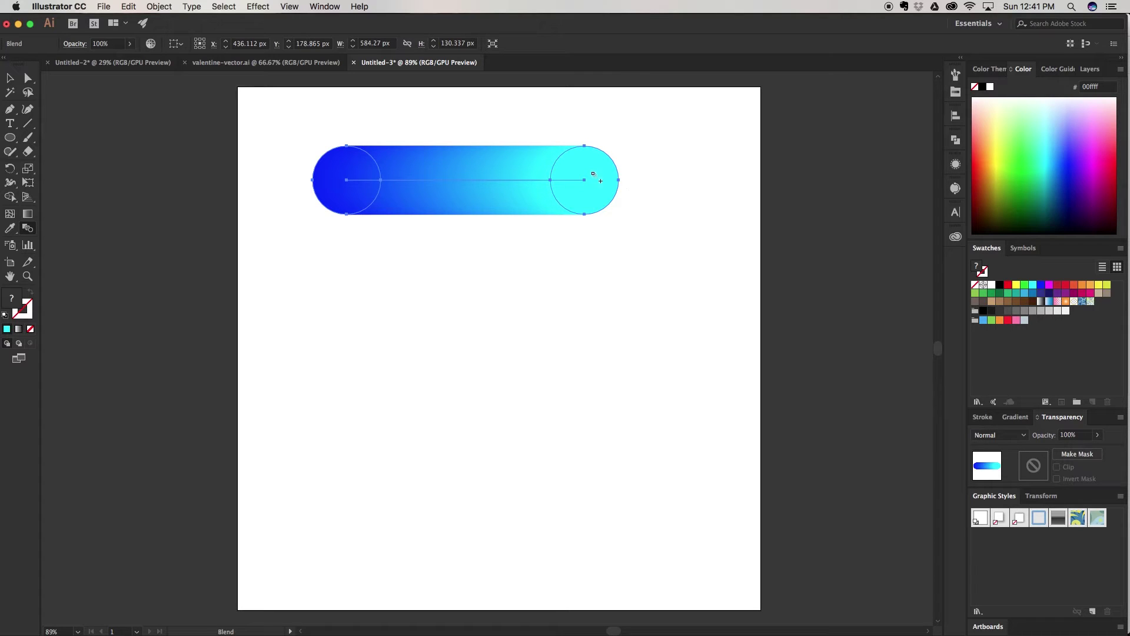
pyautogui.click(10, 79)
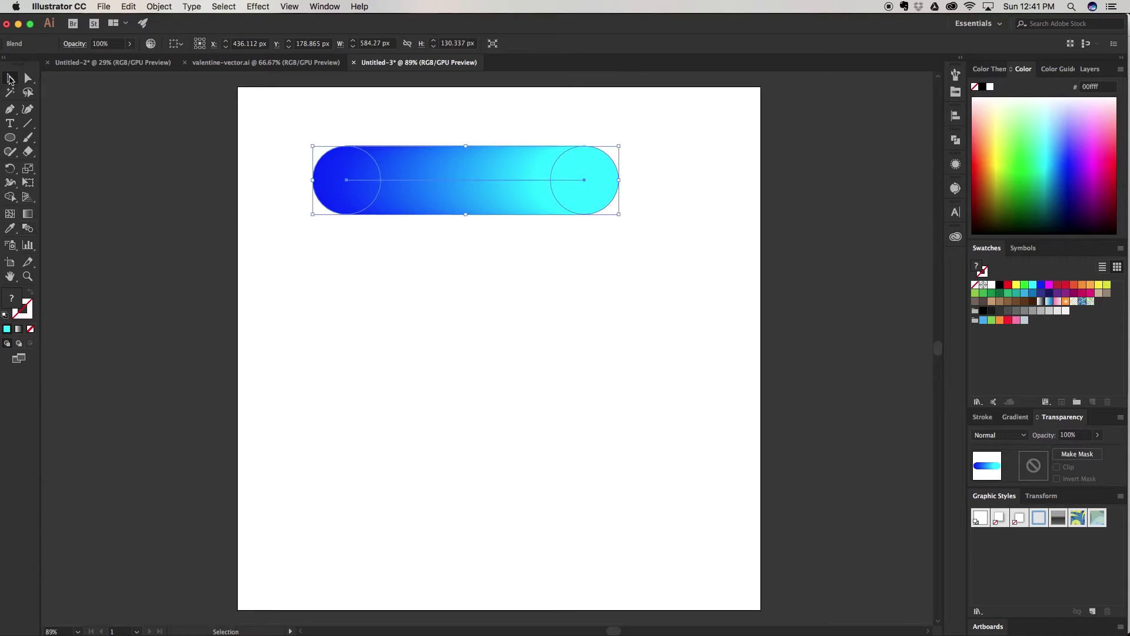
# Inside the blend, try green, crimson and magenta on the end circle before settling on cyan.
pyautogui.click(616, 255)
pyautogui.click(580, 175)
pyautogui.doubleClick(585, 166)
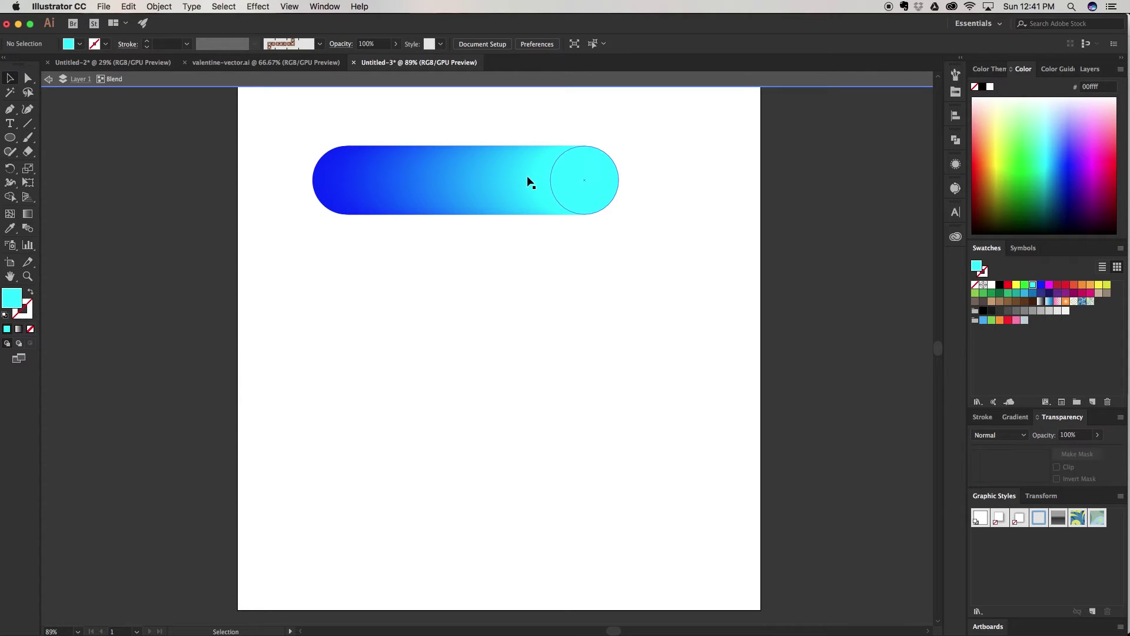
pyautogui.click(1025, 286)
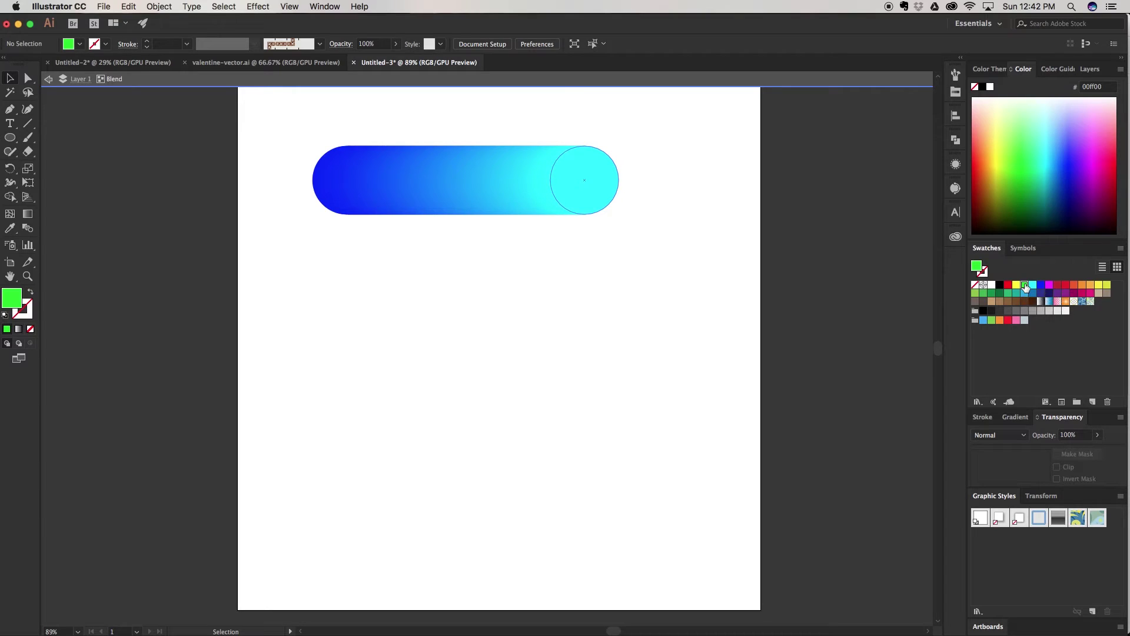
pyautogui.click(584, 155)
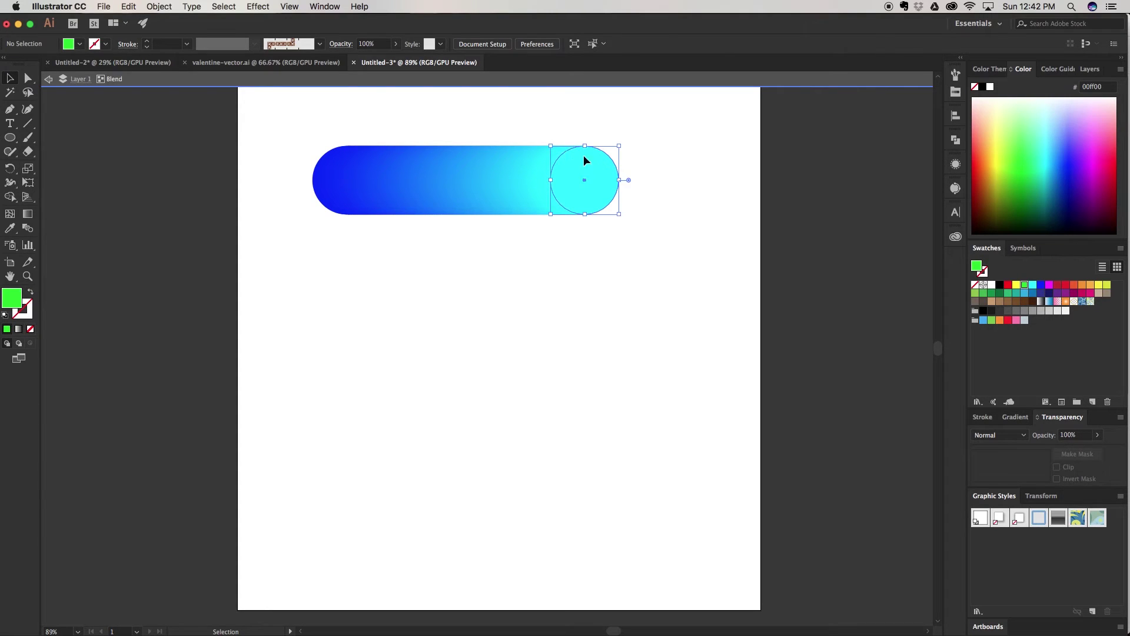
pyautogui.click(1025, 286)
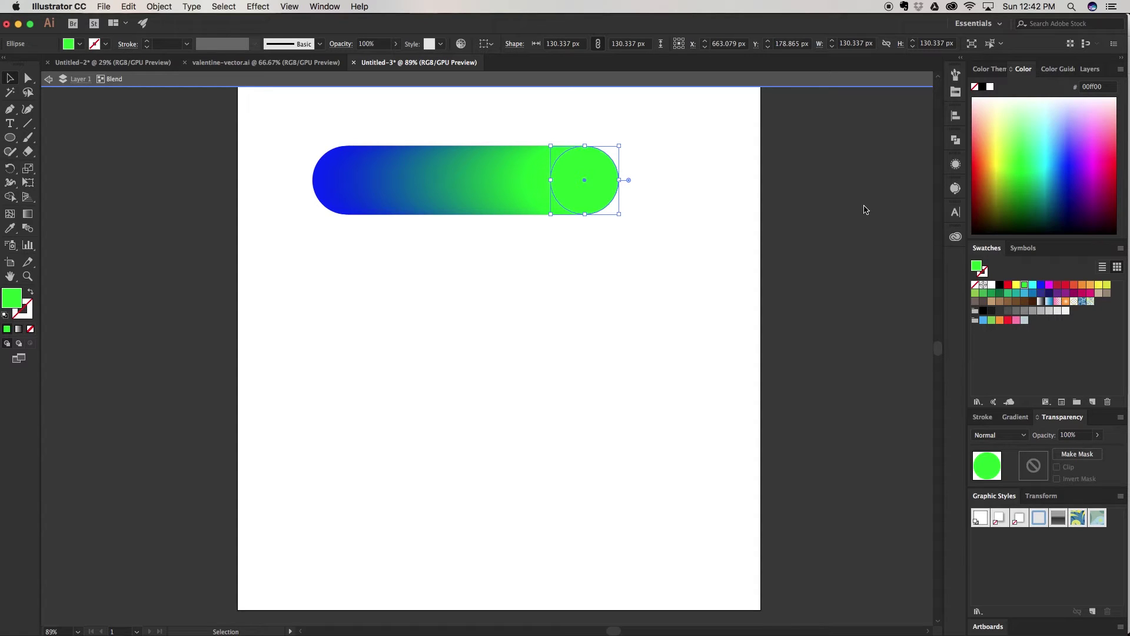
pyautogui.click(1055, 285)
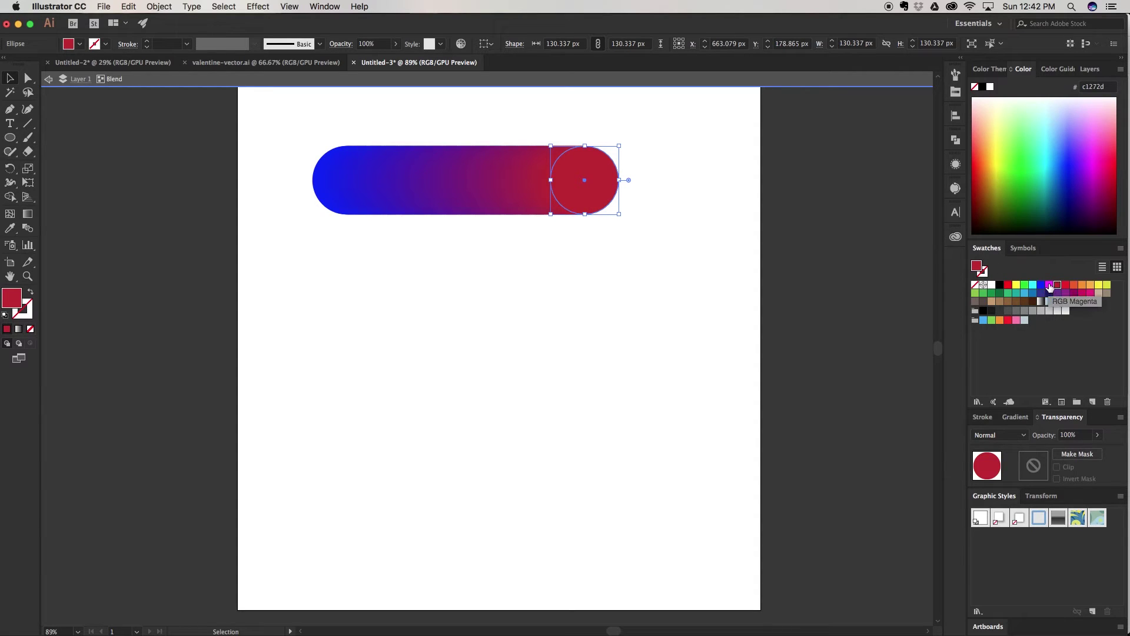
pyautogui.click(1050, 286)
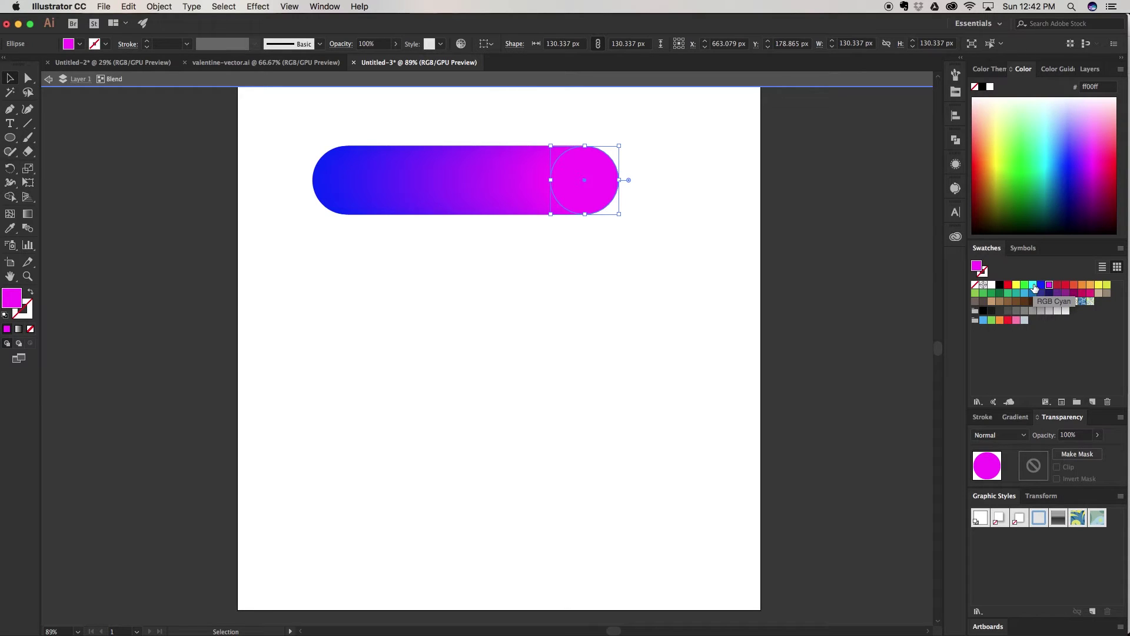
pyautogui.click(1034, 288)
# Move the blended blue-to-cyan bar higher up the artboard and deselect it.
pyautogui.press('super+shift+a')
pyautogui.moveTo(448, 180); pyautogui.dragTo(475, 147)
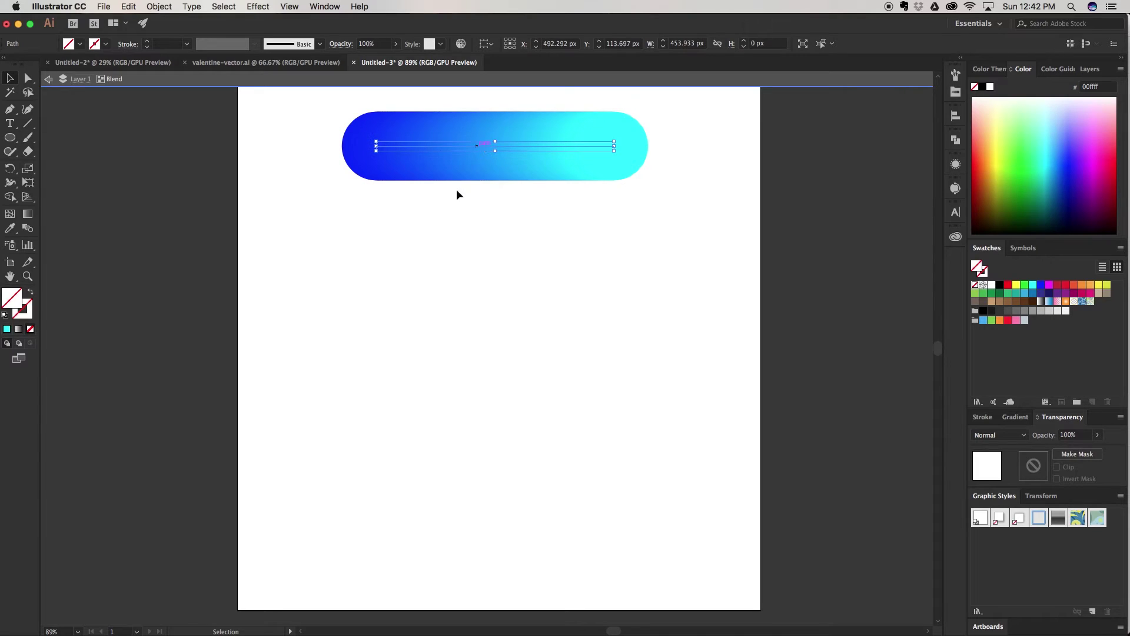
pyautogui.click(390, 216)
# Draw a magenta circle below the blue-cyan bar and Alt-drag a copy to the right.
pyautogui.press('Escape')
pyautogui.press('l')
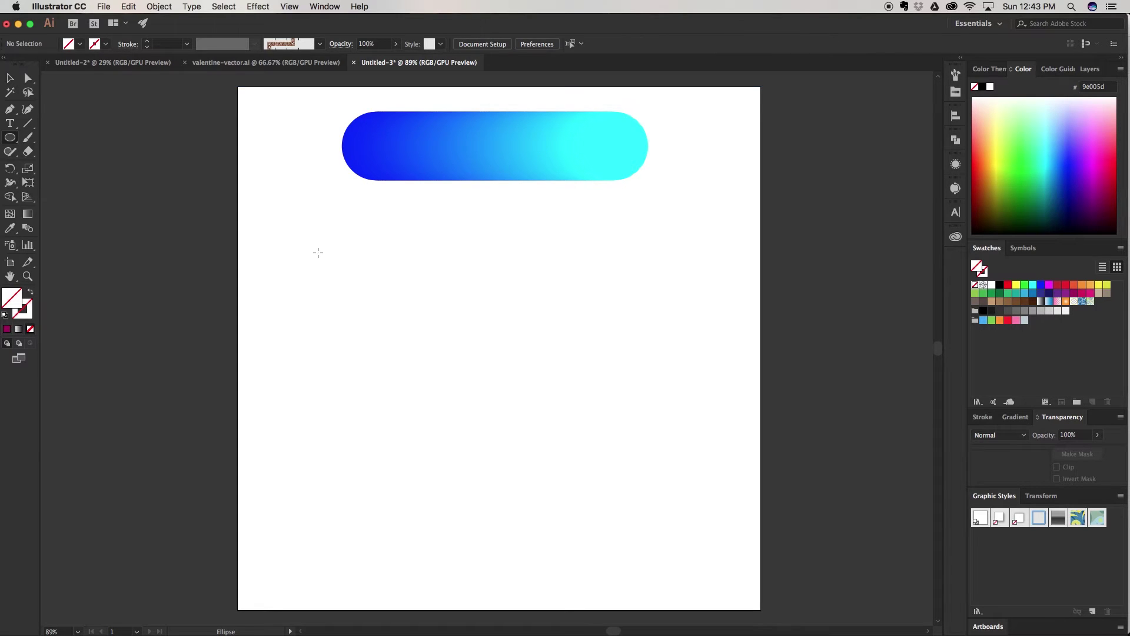
pyautogui.moveTo(296, 244); pyautogui.dragTo(356, 302)
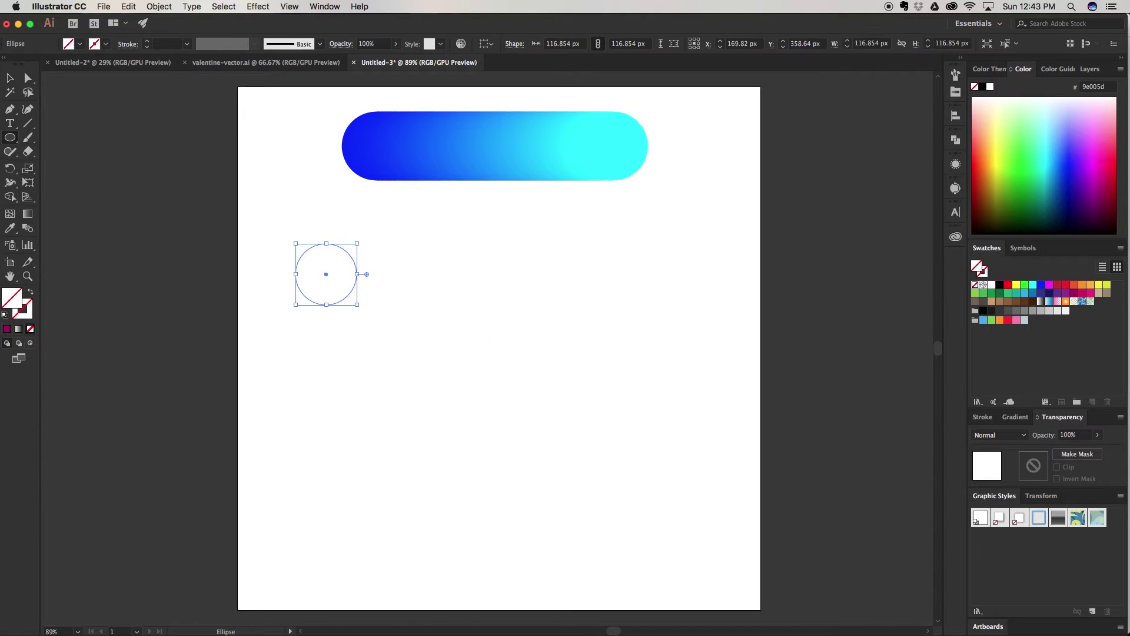
pyautogui.click(1050, 286)
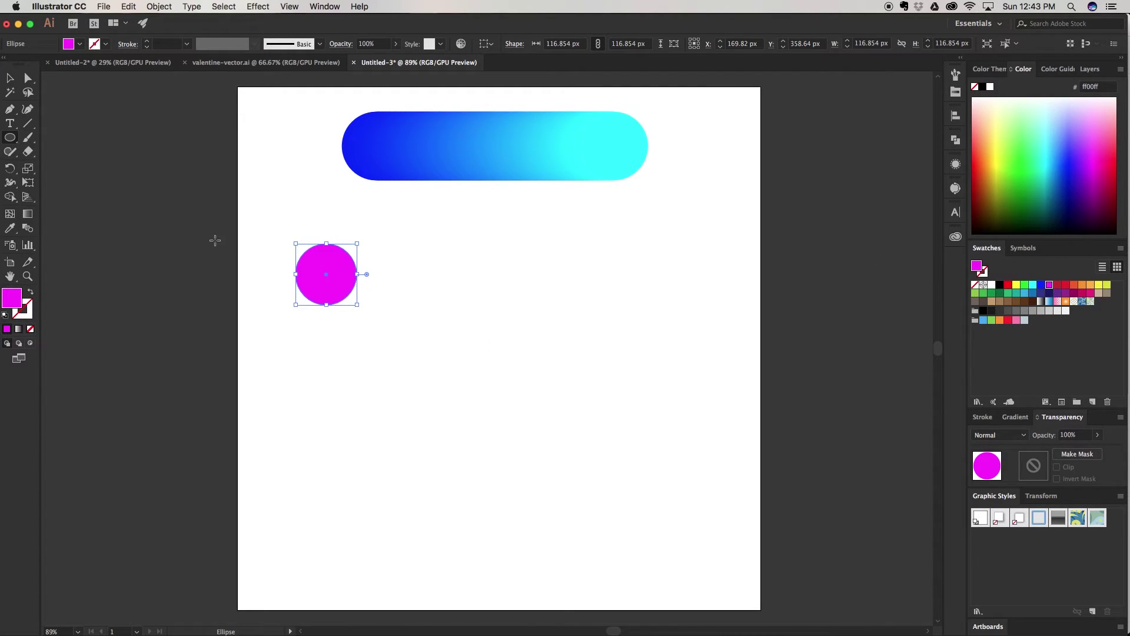
pyautogui.press('v')
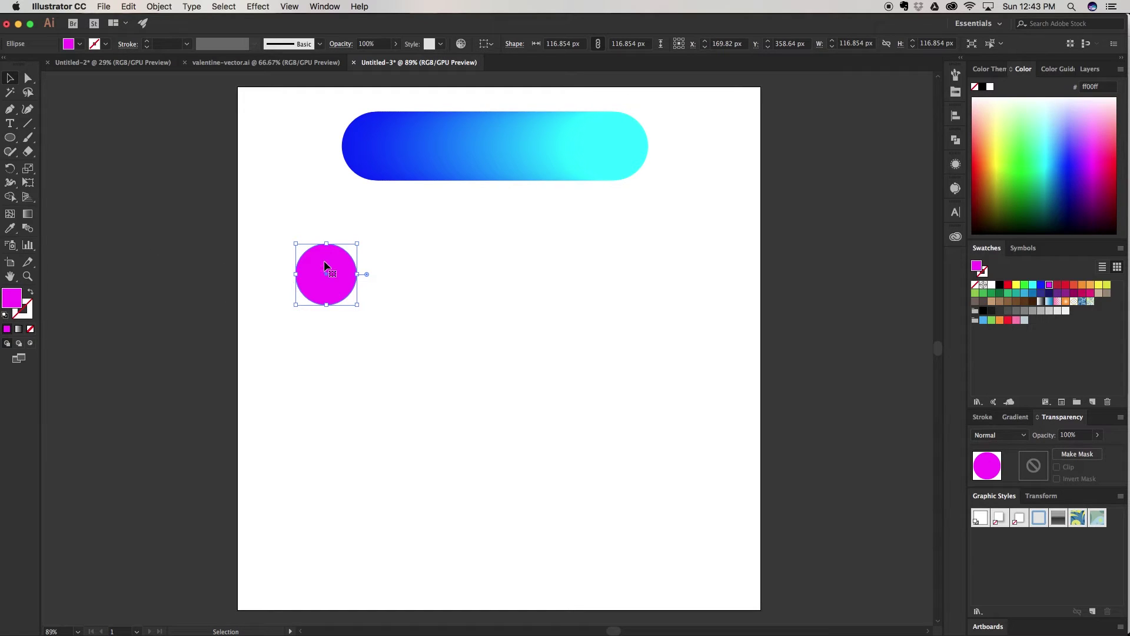
pyautogui.moveTo(324, 265); pyautogui.dragTo(648, 274)
# Blend the large magenta circle into the small red circle with the Blend tool.
pyautogui.click(249, 226)
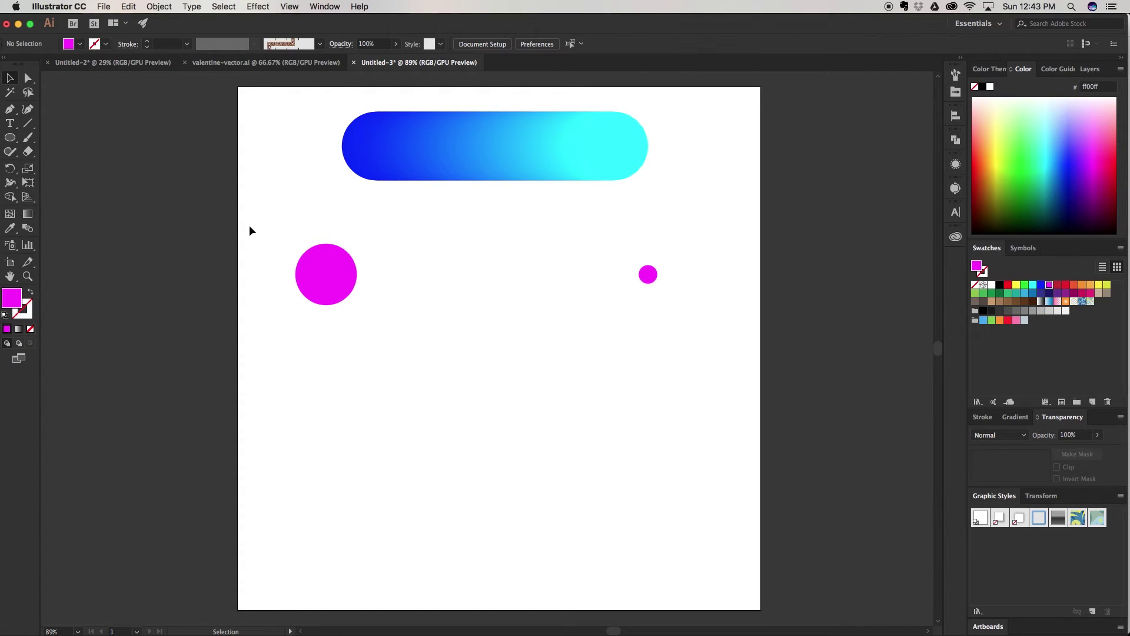
pyautogui.moveTo(288, 220); pyautogui.dragTo(661, 292)
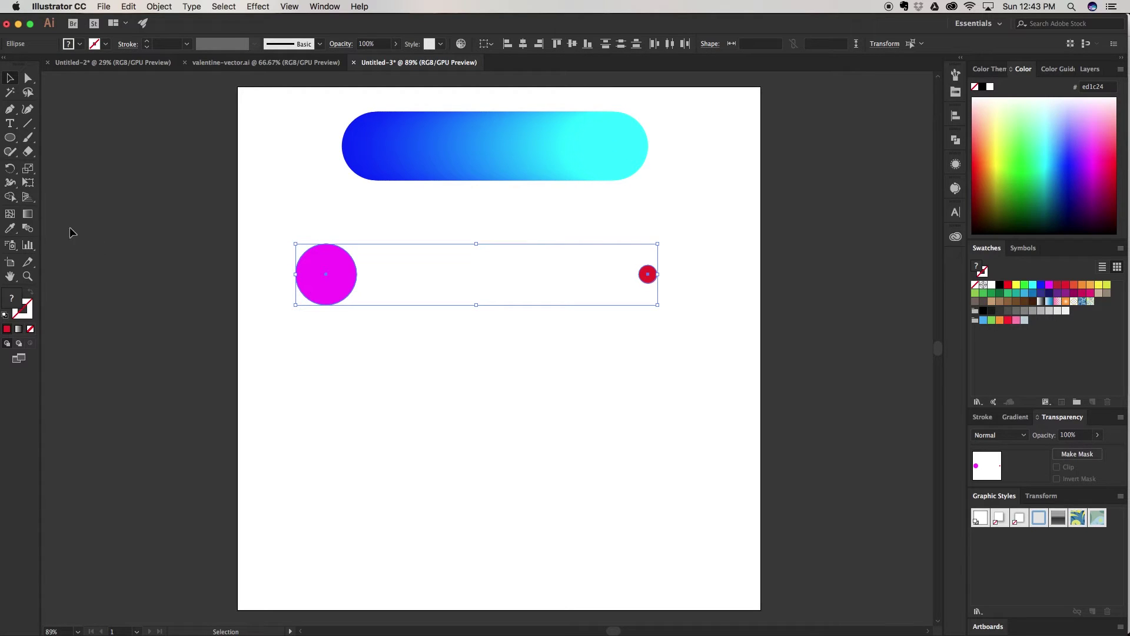
pyautogui.click(28, 228)
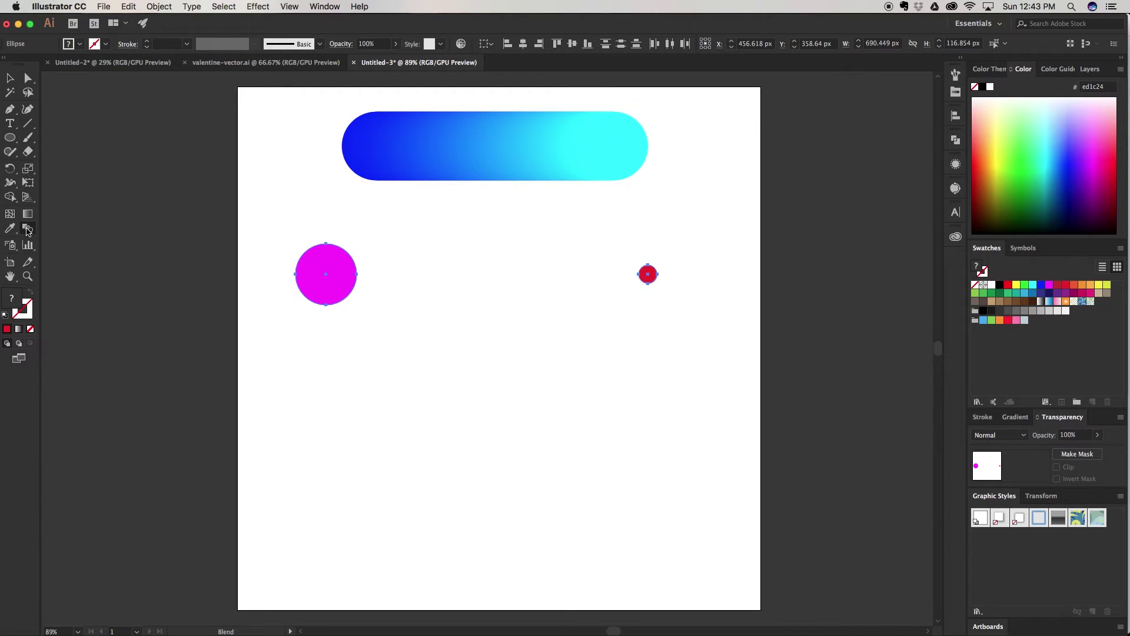
pyautogui.click(341, 266)
pyautogui.click(653, 273)
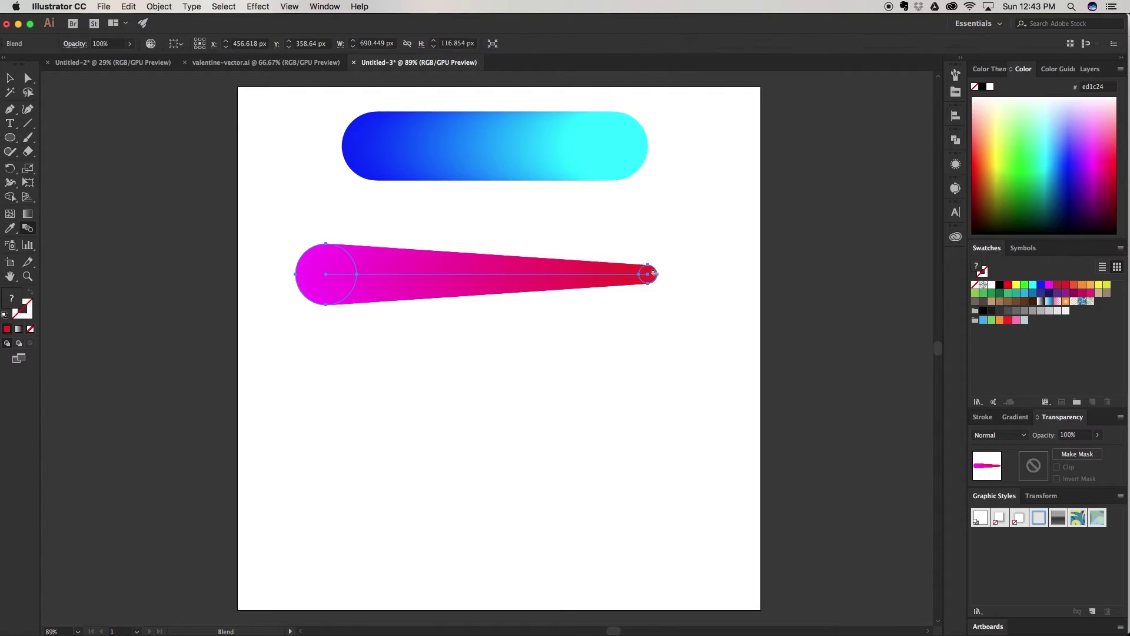
# In Blend Options, turn on Preview and set Spacing to Specified Steps with 6 steps.
pyautogui.doubleClick(30, 233)
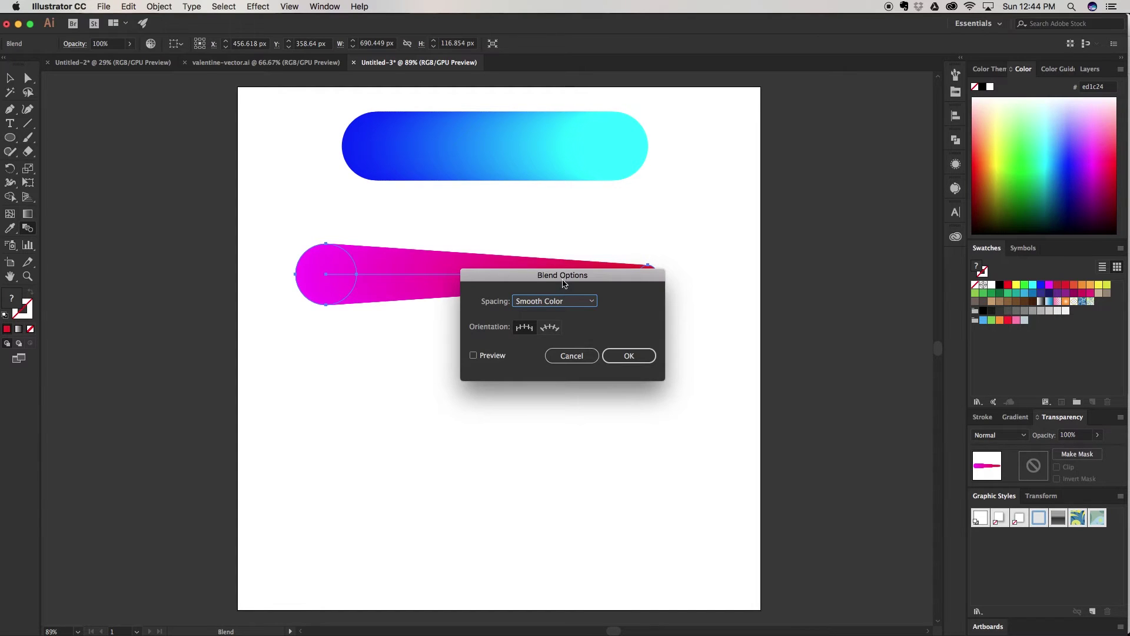
pyautogui.moveTo(564, 278); pyautogui.dragTo(631, 318)
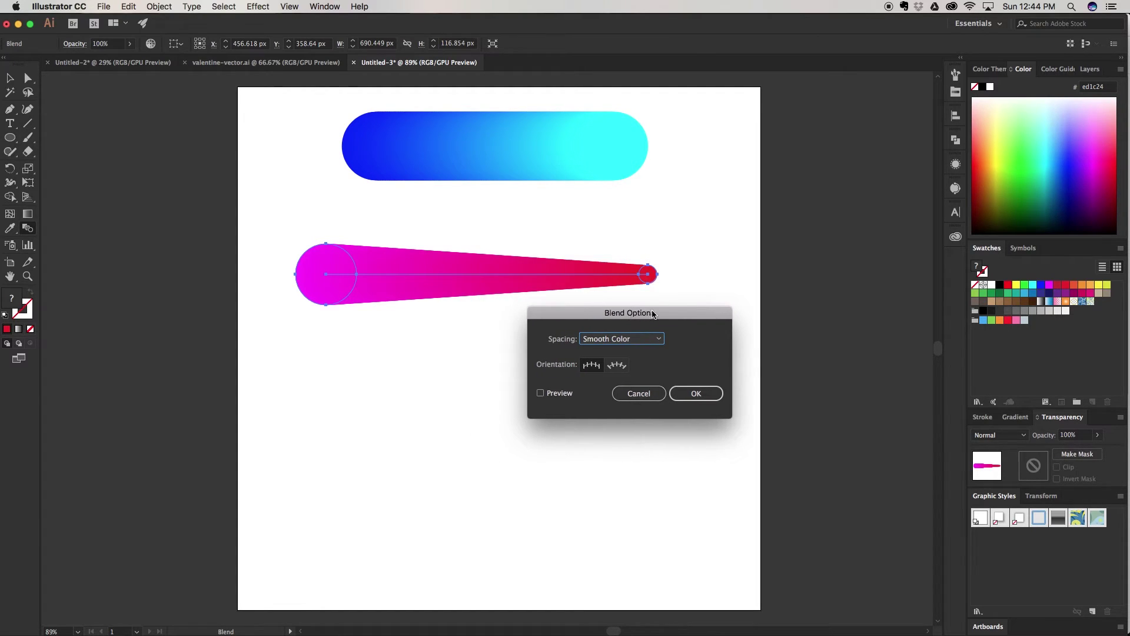
pyautogui.click(548, 393)
pyautogui.click(642, 338)
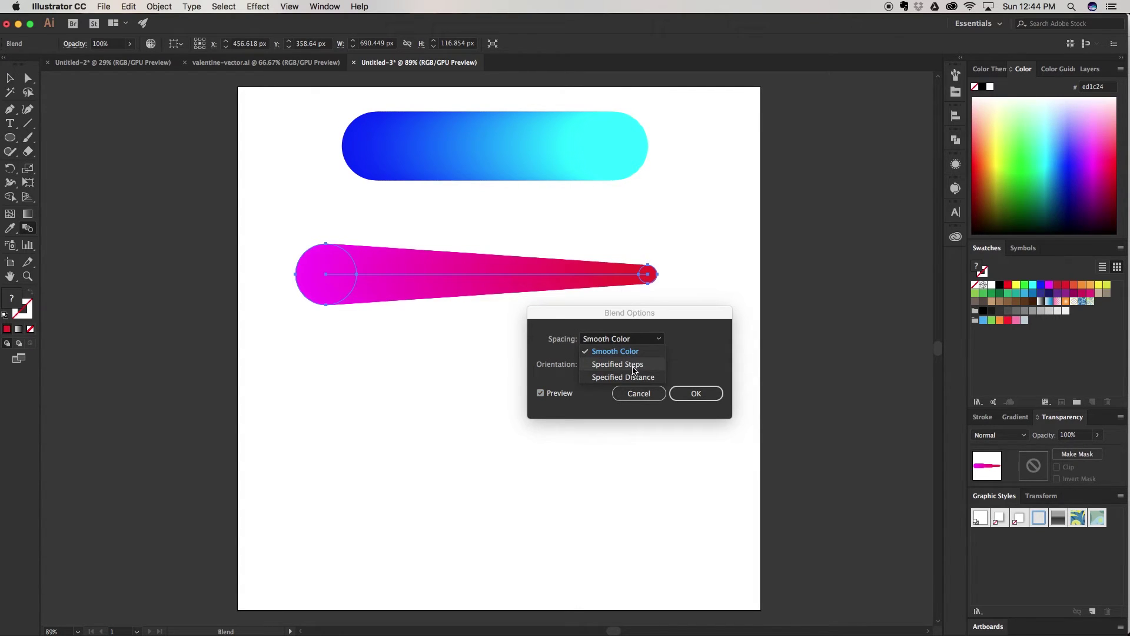
pyautogui.click(634, 365)
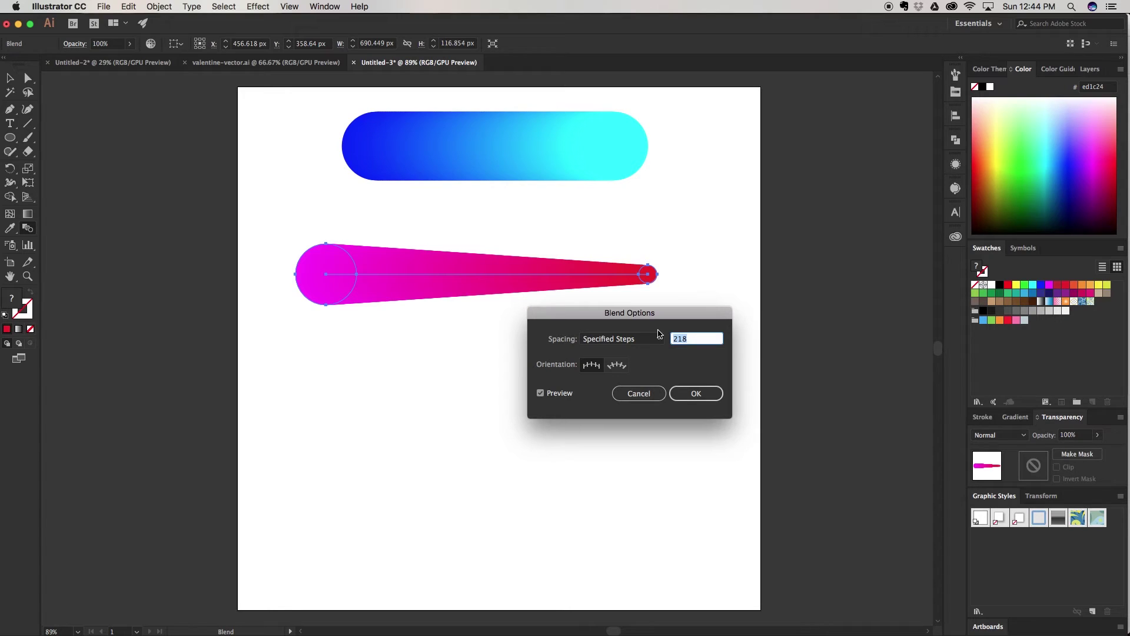
pyautogui.write('6')
pyautogui.press('Tab')
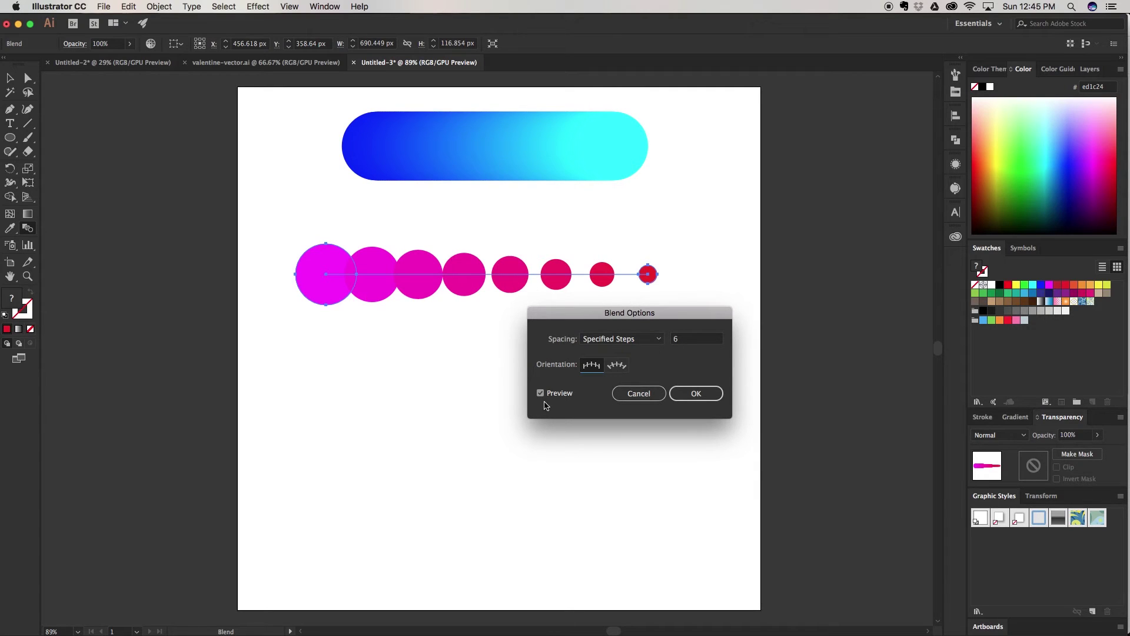
# Switch spacing to Specified Distance, try 300 and 200 px, then confirm 150 px.
pyautogui.click(658, 340)
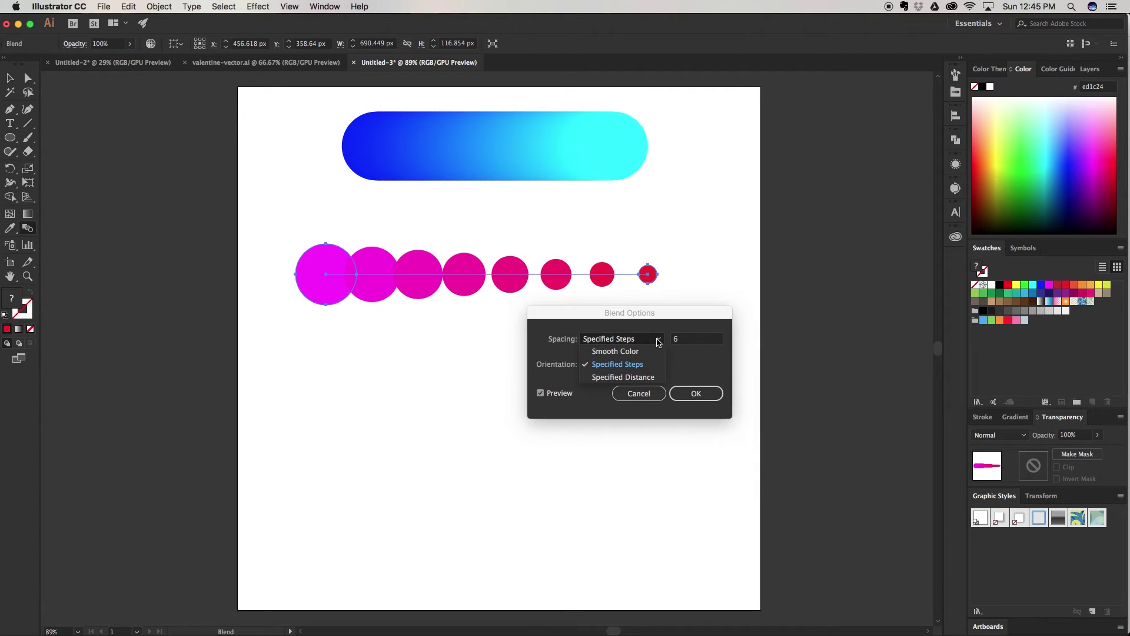
pyautogui.click(612, 377)
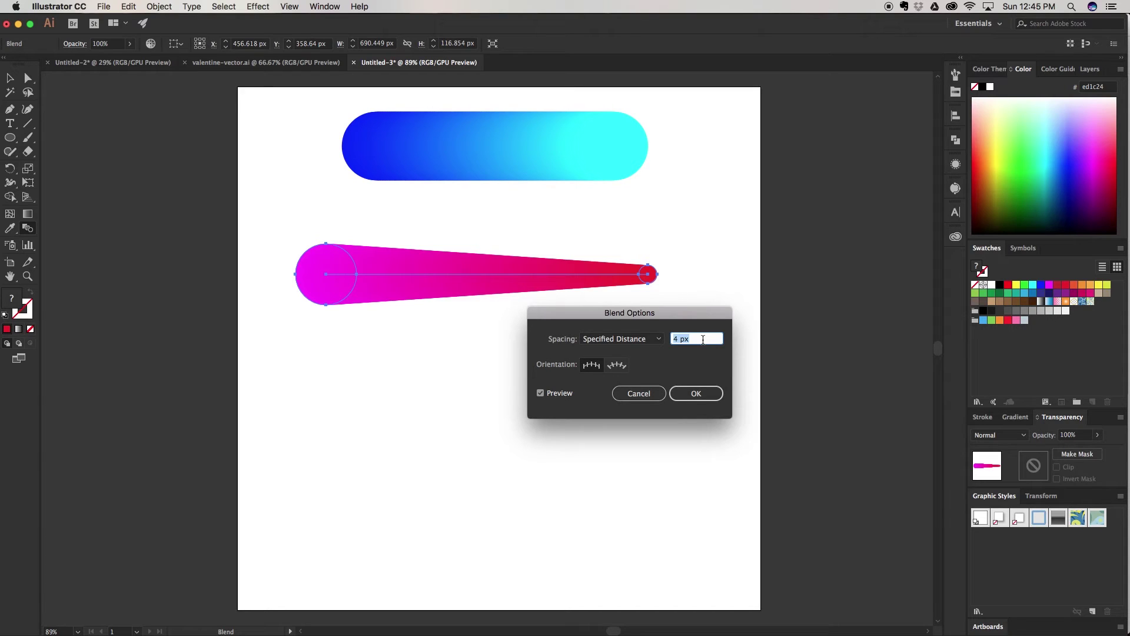
pyautogui.write('300')
pyautogui.press('Tab')
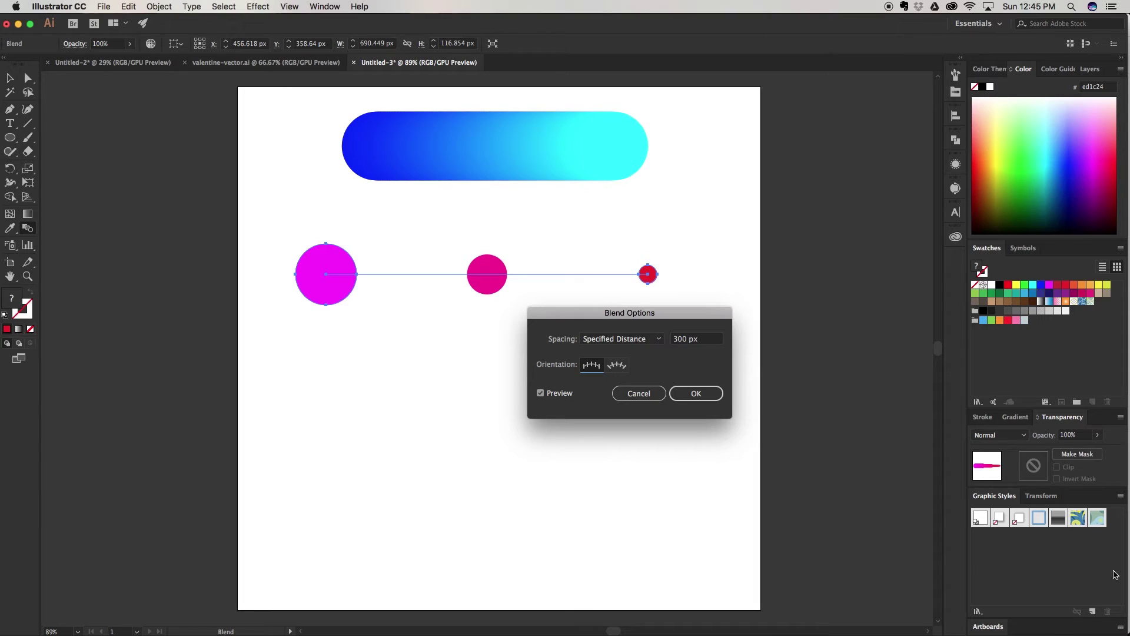
pyautogui.click(691, 340)
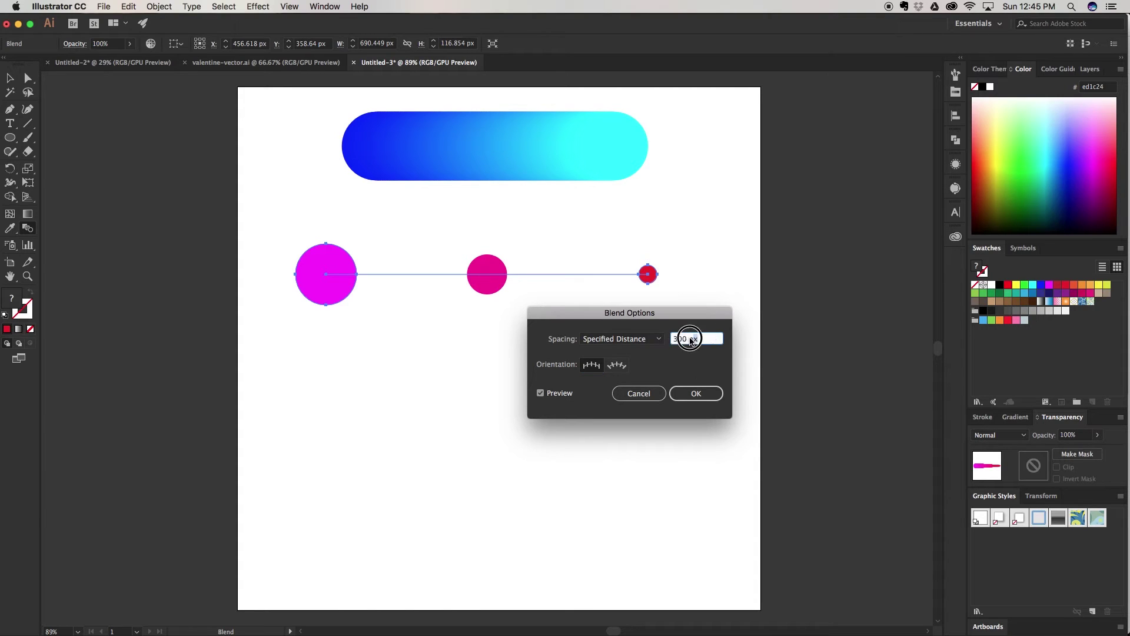
pyautogui.moveTo(690, 340); pyautogui.dragTo(670, 342)
pyautogui.write('200')
pyautogui.press('Tab')
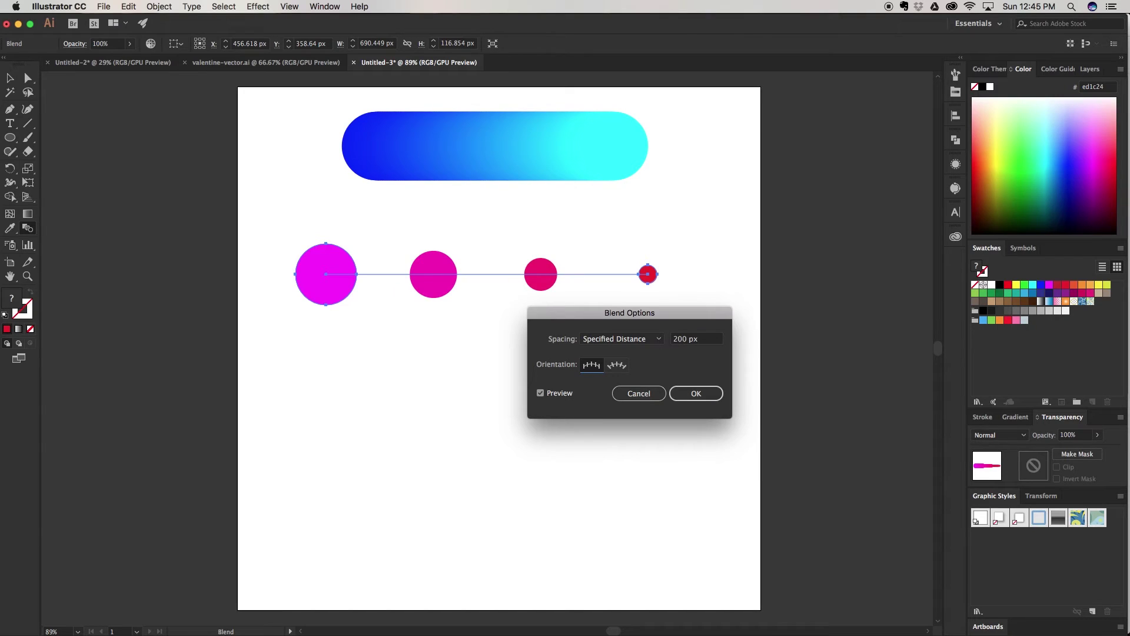
pyautogui.moveTo(717, 340); pyautogui.dragTo(659, 340)
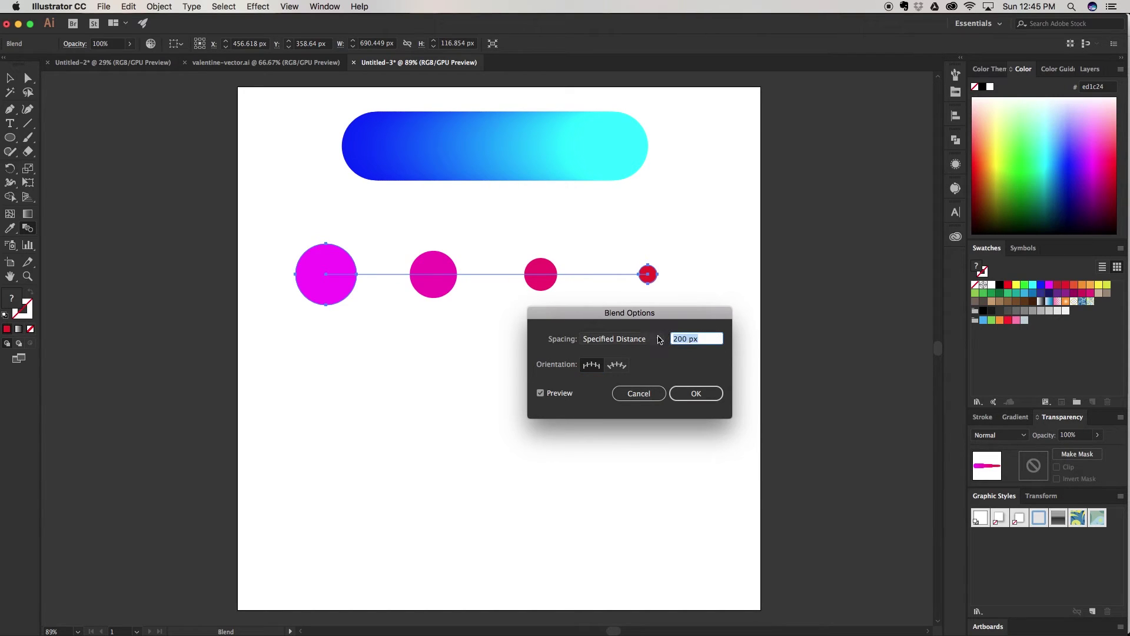
pyautogui.write('150')
pyautogui.press('Tab')
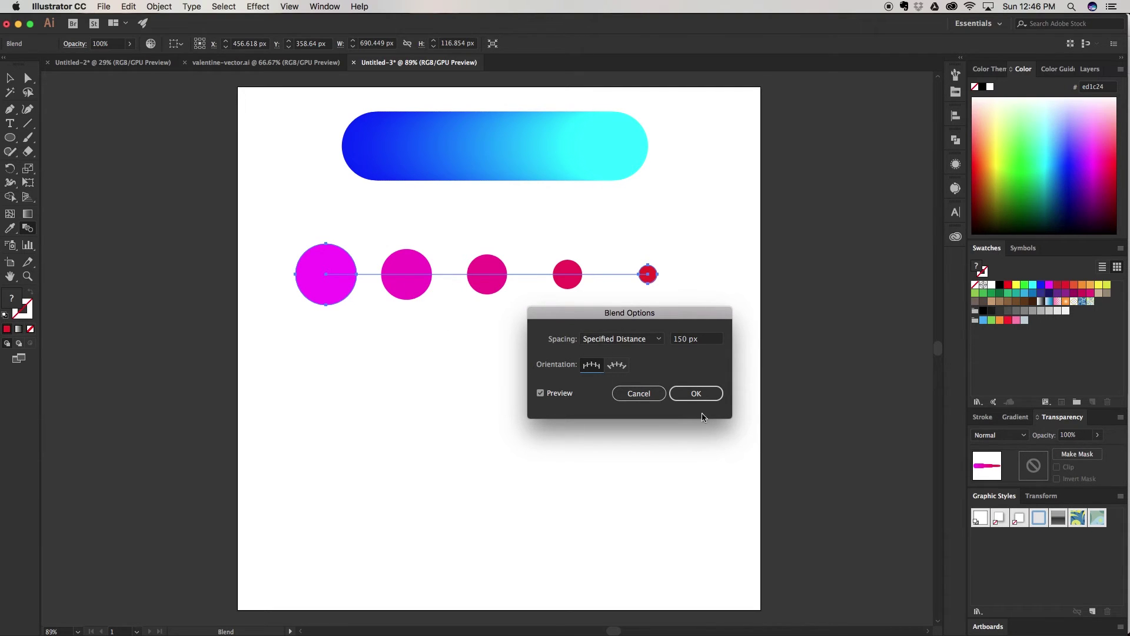
pyautogui.click(701, 398)
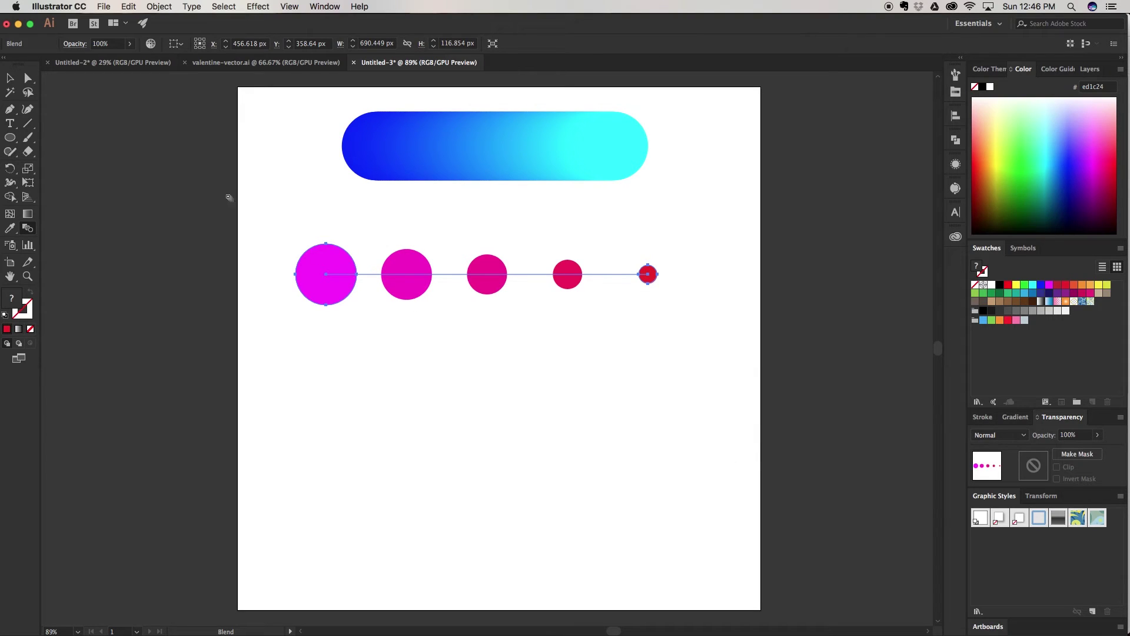
# Nudge the circle blend up, then draw a hexagon and move and scale it beneath the circles.
pyautogui.click(12, 78)
pyautogui.moveTo(340, 274); pyautogui.dragTo(302, 222)
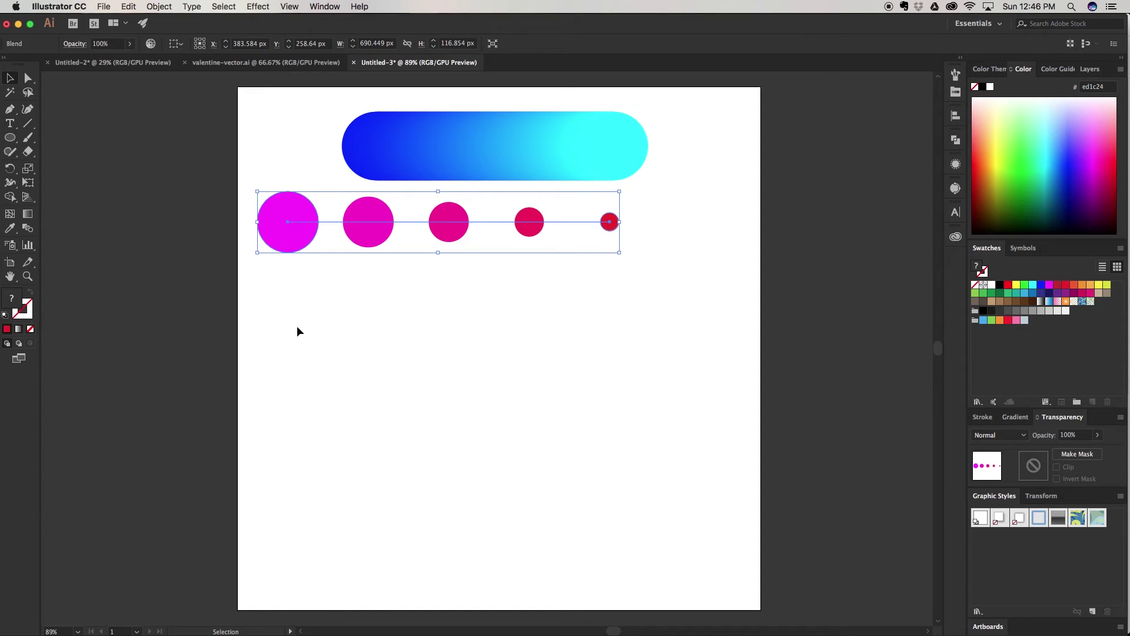
pyautogui.click(11, 139)
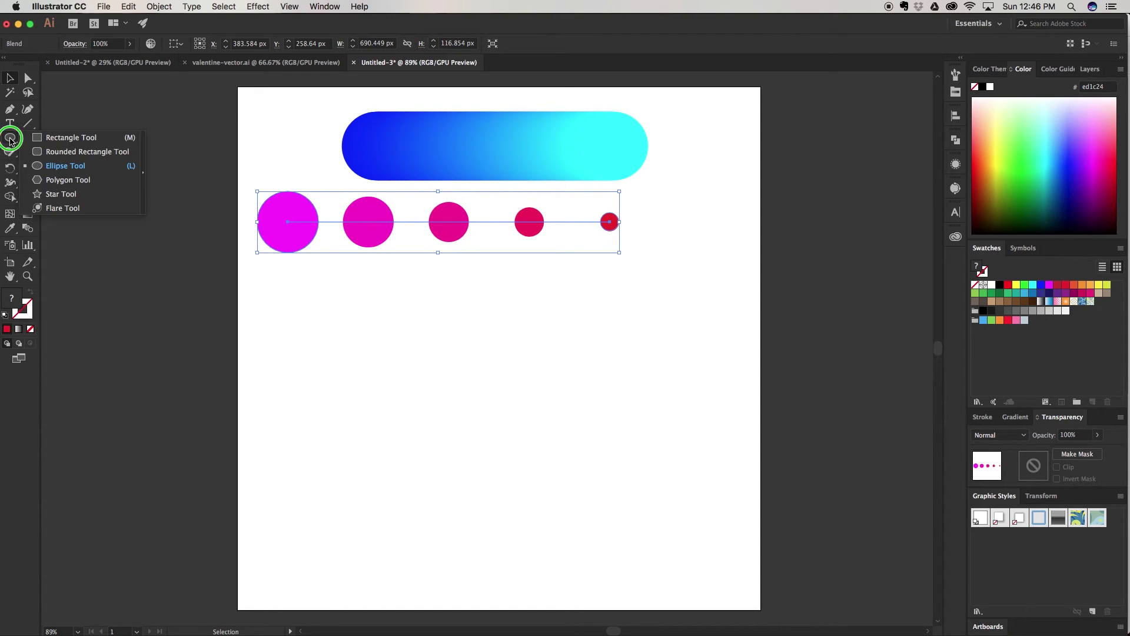
pyautogui.click(68, 179)
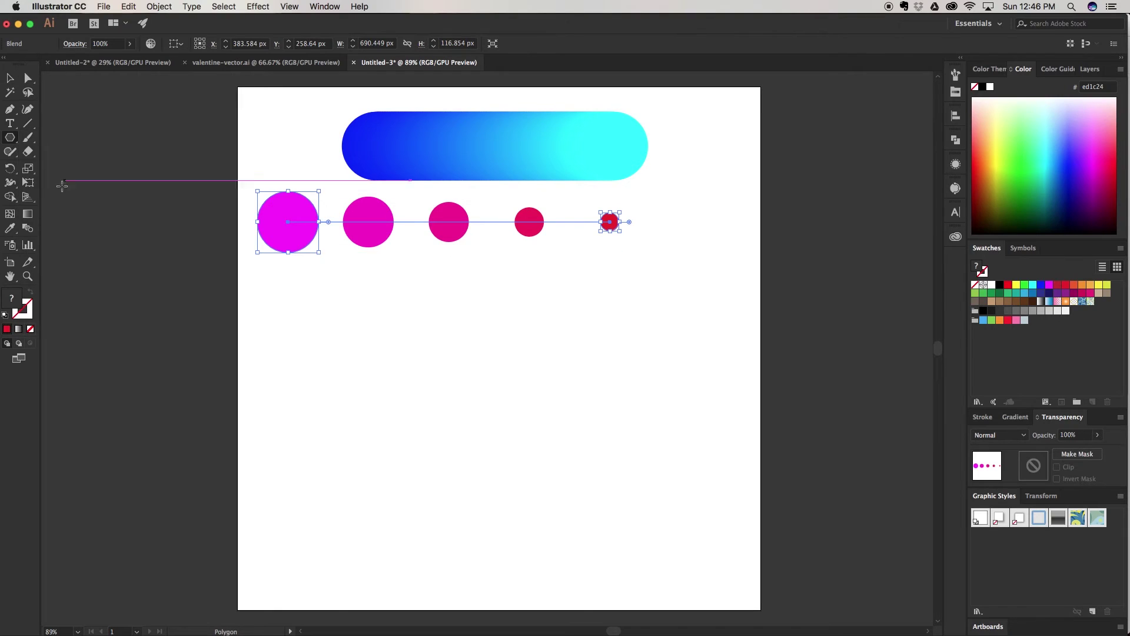
pyautogui.click(365, 368)
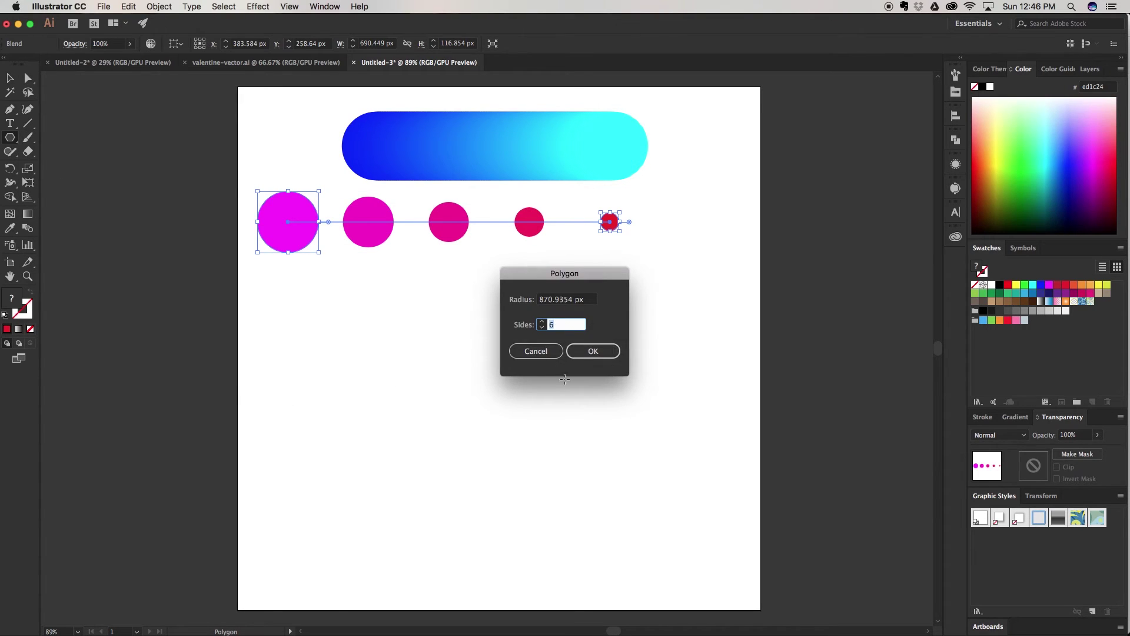
pyautogui.click(536, 351)
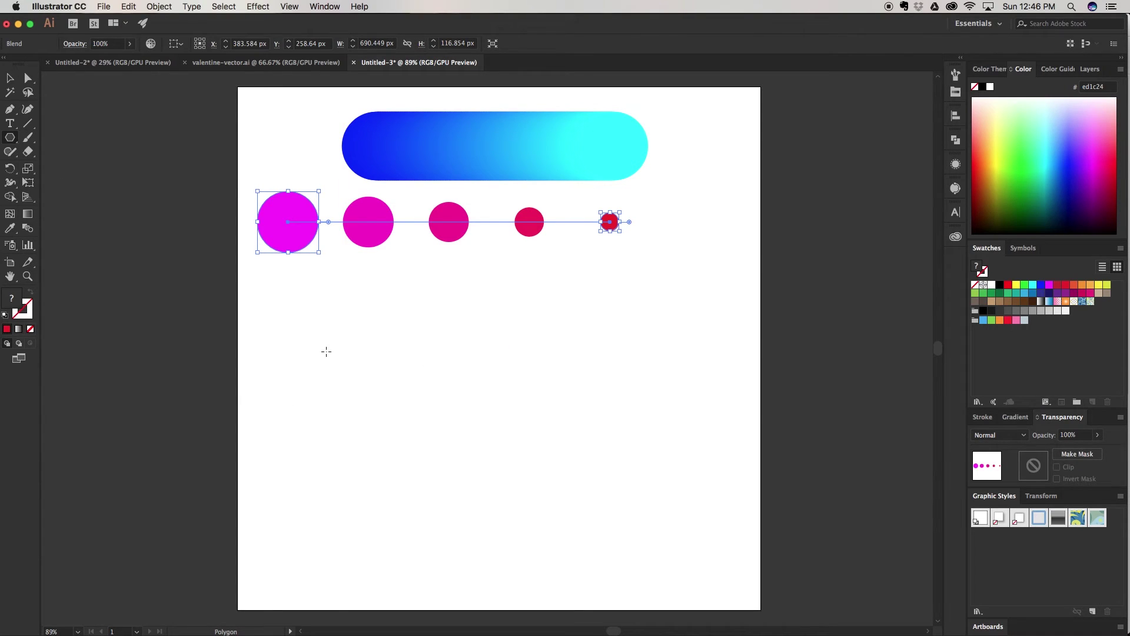
pyautogui.moveTo(315, 338); pyautogui.dragTo(406, 494)
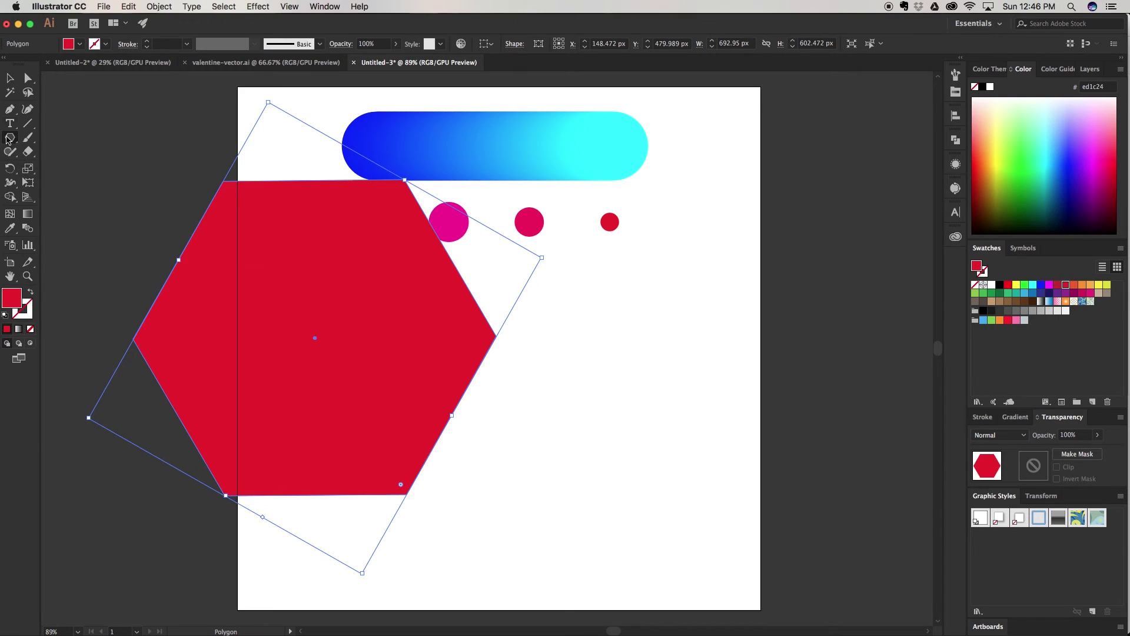
pyautogui.click(10, 78)
pyautogui.moveTo(358, 319); pyautogui.dragTo(463, 382)
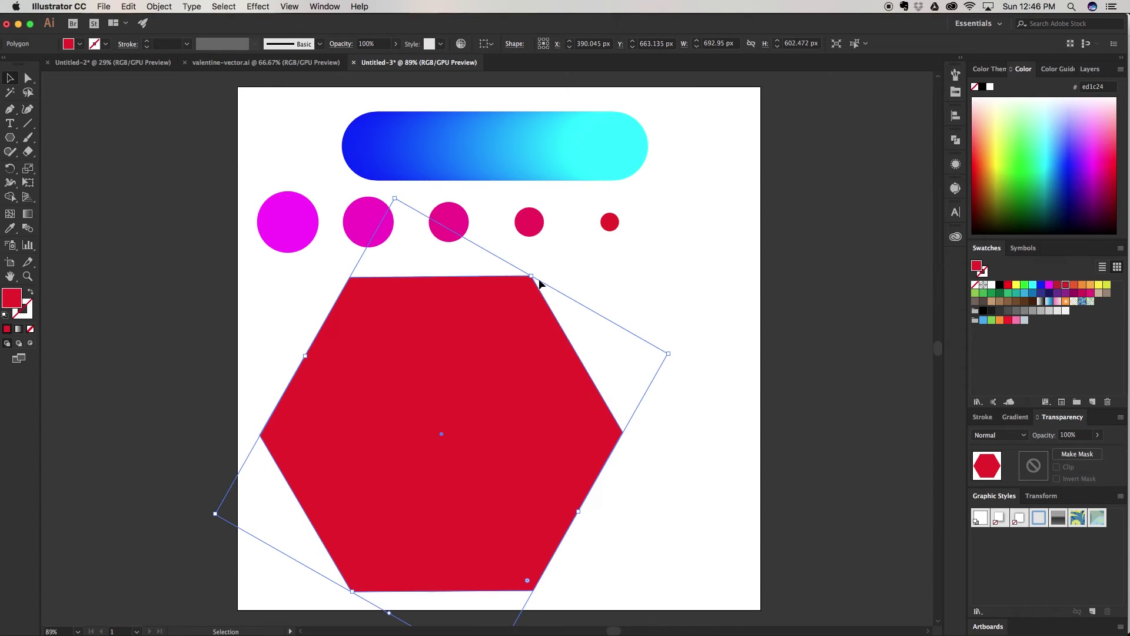
pyautogui.moveTo(393, 198); pyautogui.dragTo(413, 350)
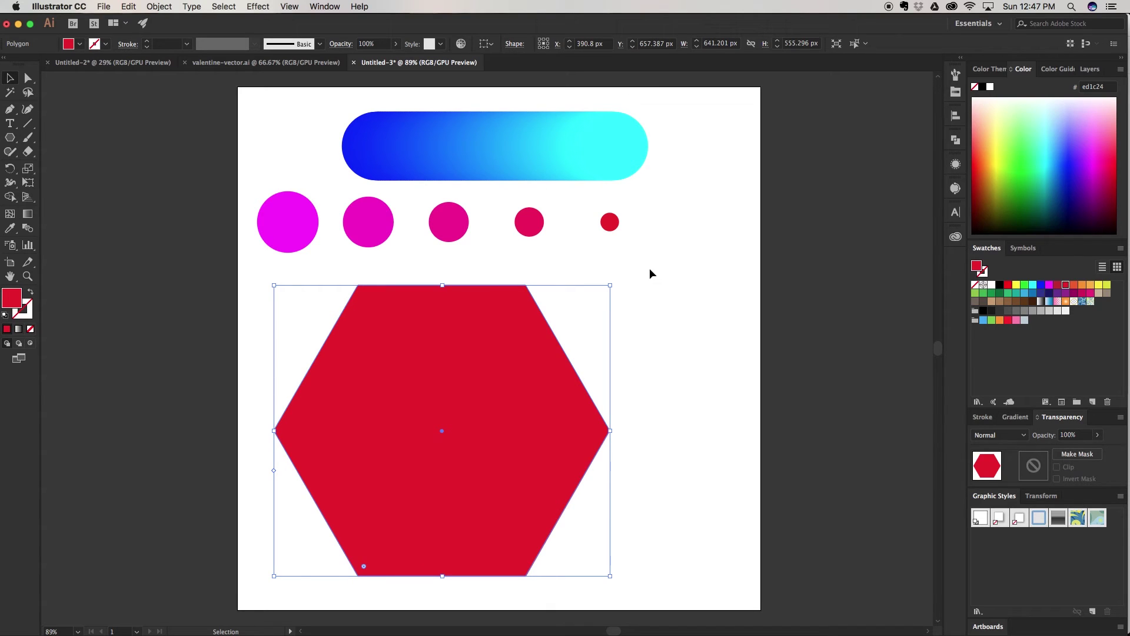
# Fill the red hexagon with cyan.
pyautogui.click(1033, 286)
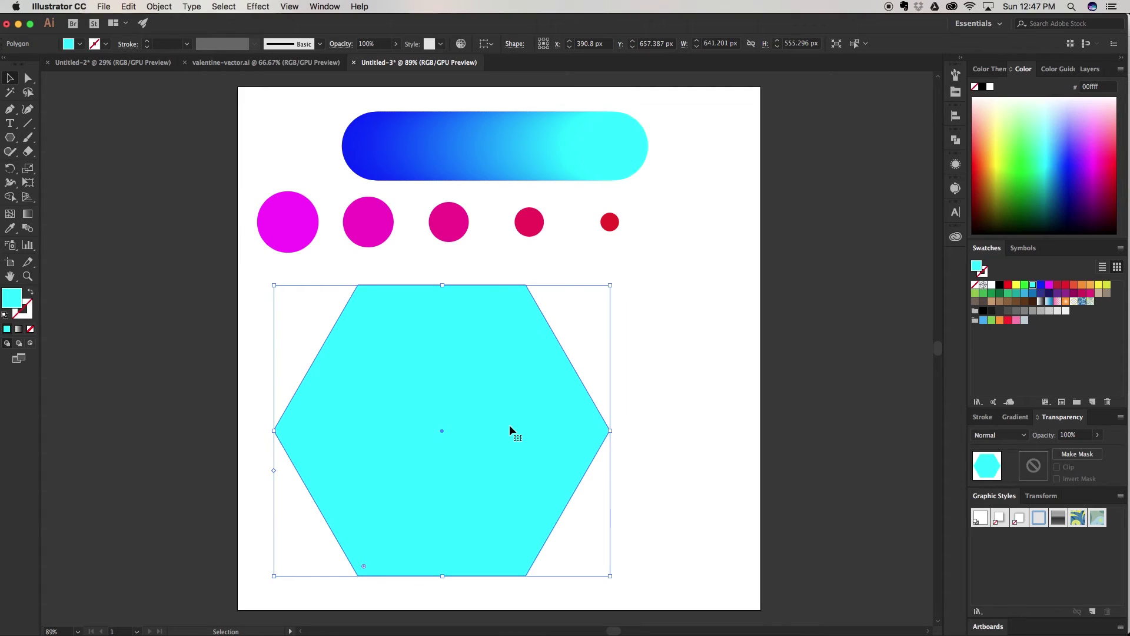
pyautogui.click(641, 294)
pyautogui.click(438, 356)
# Paste a copy in front, fill it magenta, shrink it and centre it on the cyan hexagon.
pyautogui.press('a')
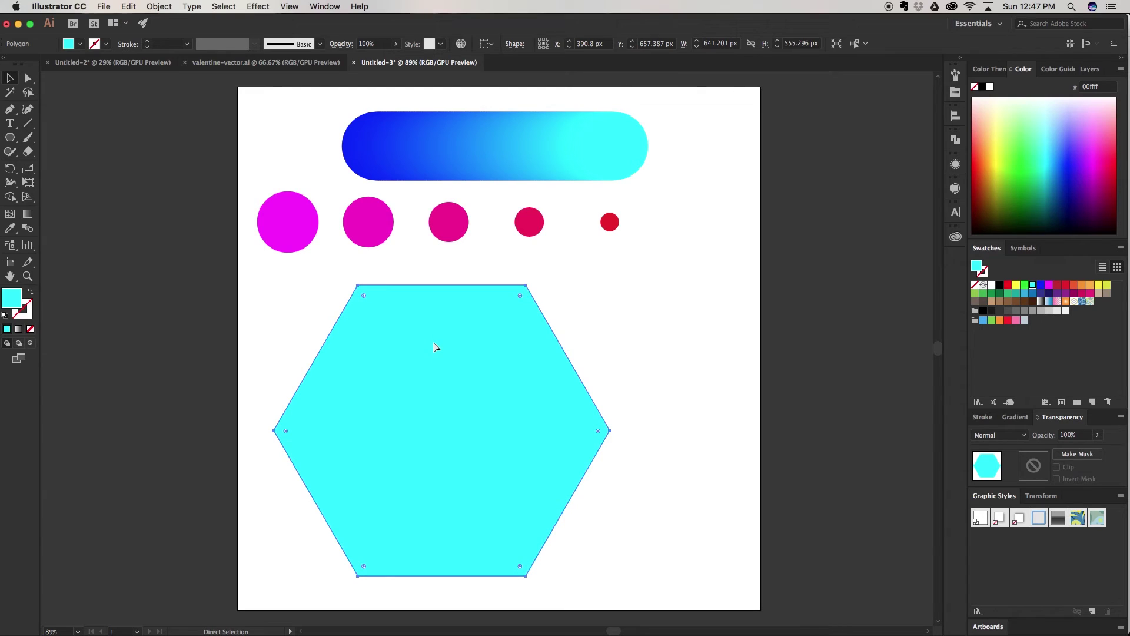
pyautogui.press('v')
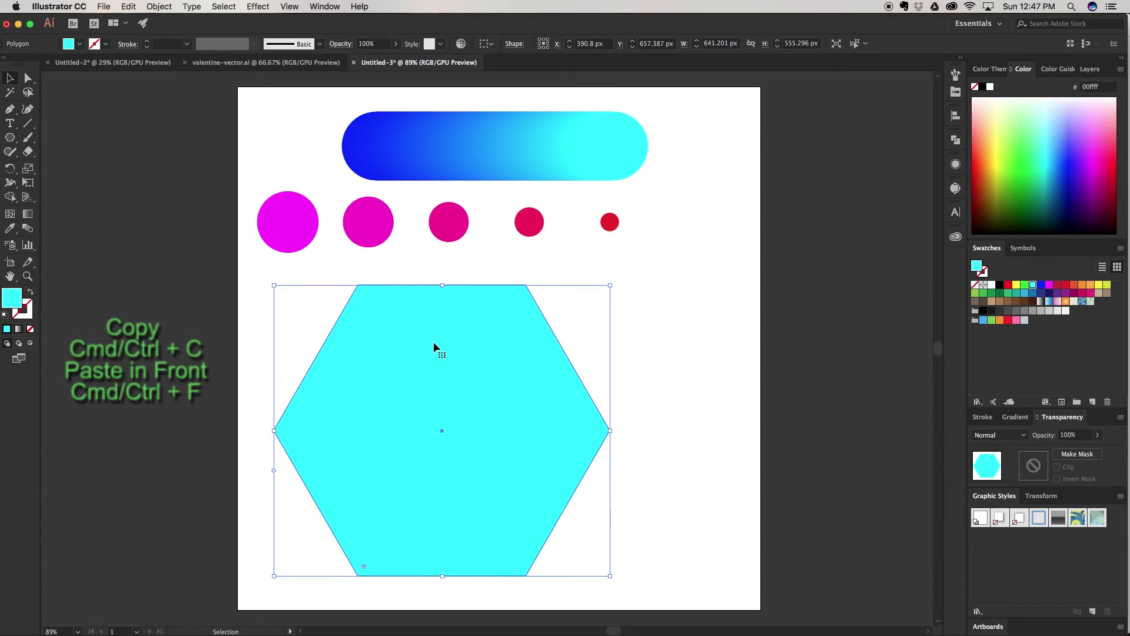
pyautogui.press('a')
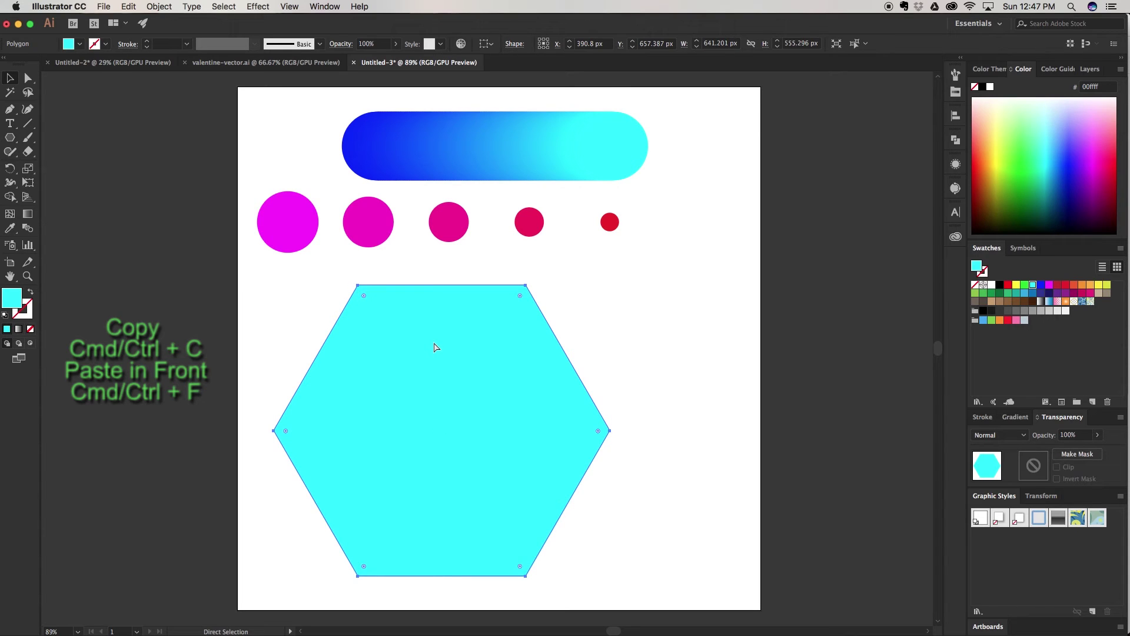
pyautogui.press('v')
pyautogui.moveTo(610, 285)
pyautogui.mouseDown()
pyautogui.moveTo(595, 297)
pyautogui.moveTo(610, 285)
pyautogui.mouseUp()
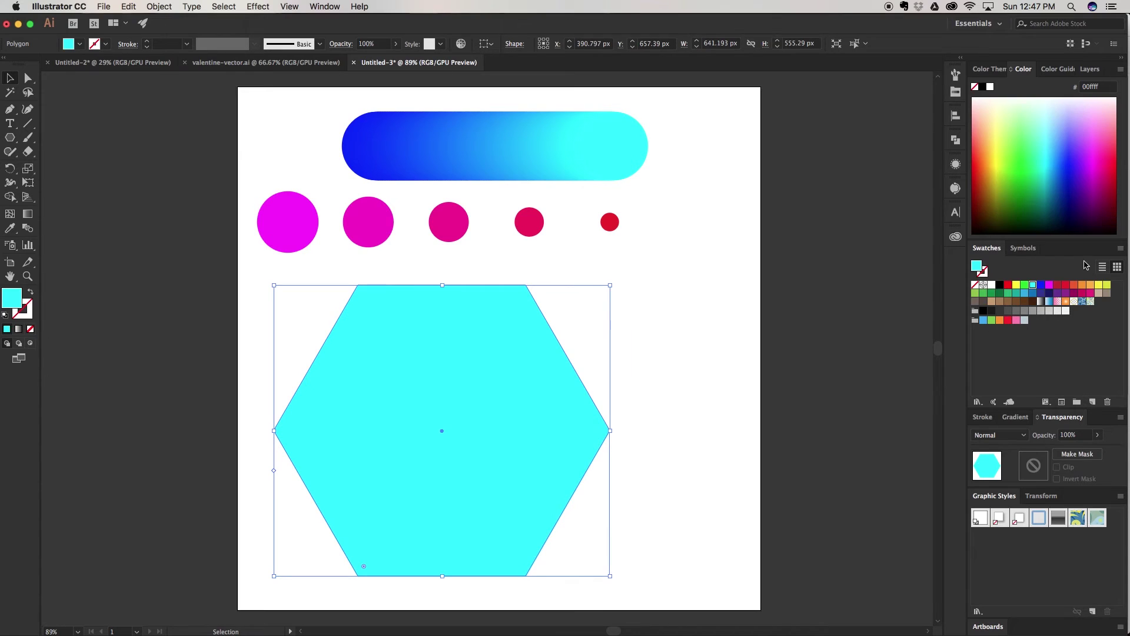
pyautogui.click(1049, 285)
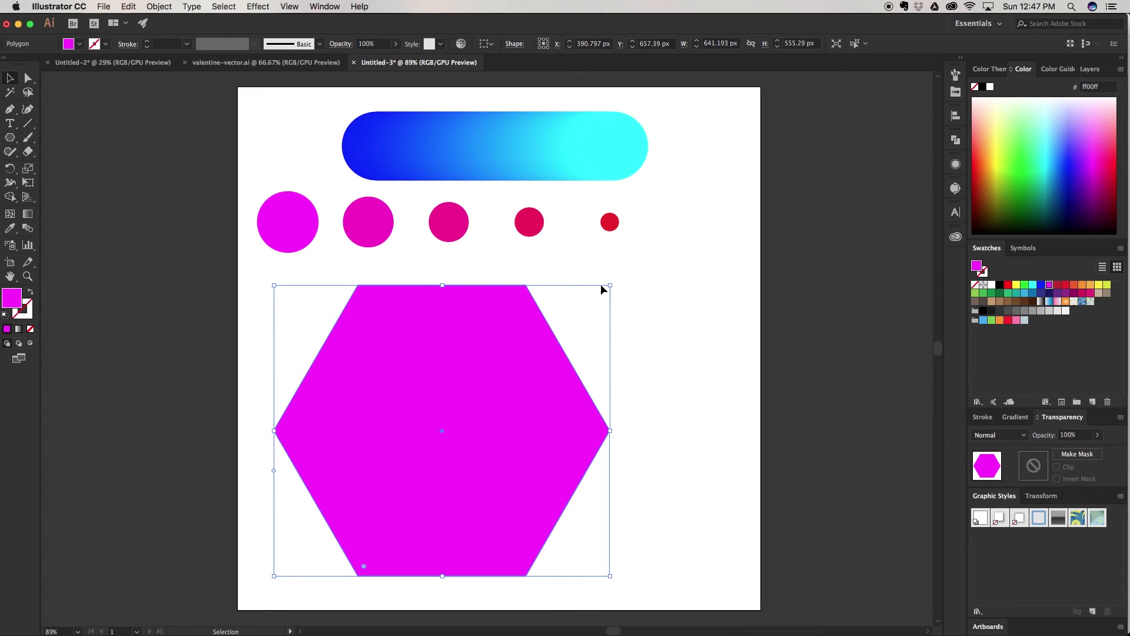
pyautogui.moveTo(609, 285); pyautogui.dragTo(521, 348)
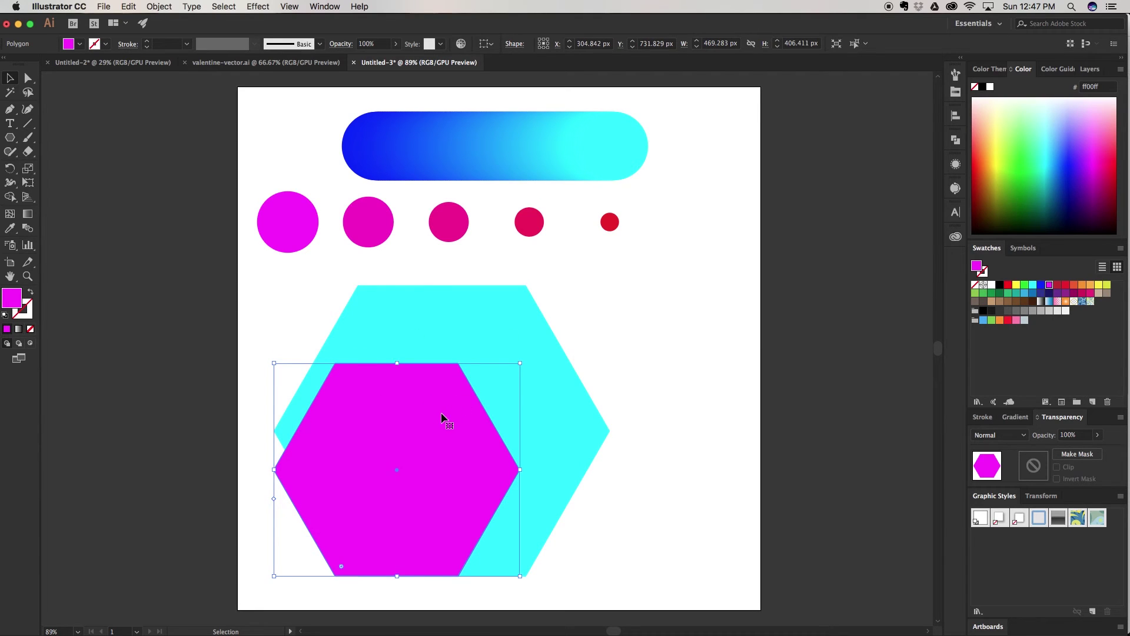
pyautogui.moveTo(443, 418); pyautogui.dragTo(481, 378)
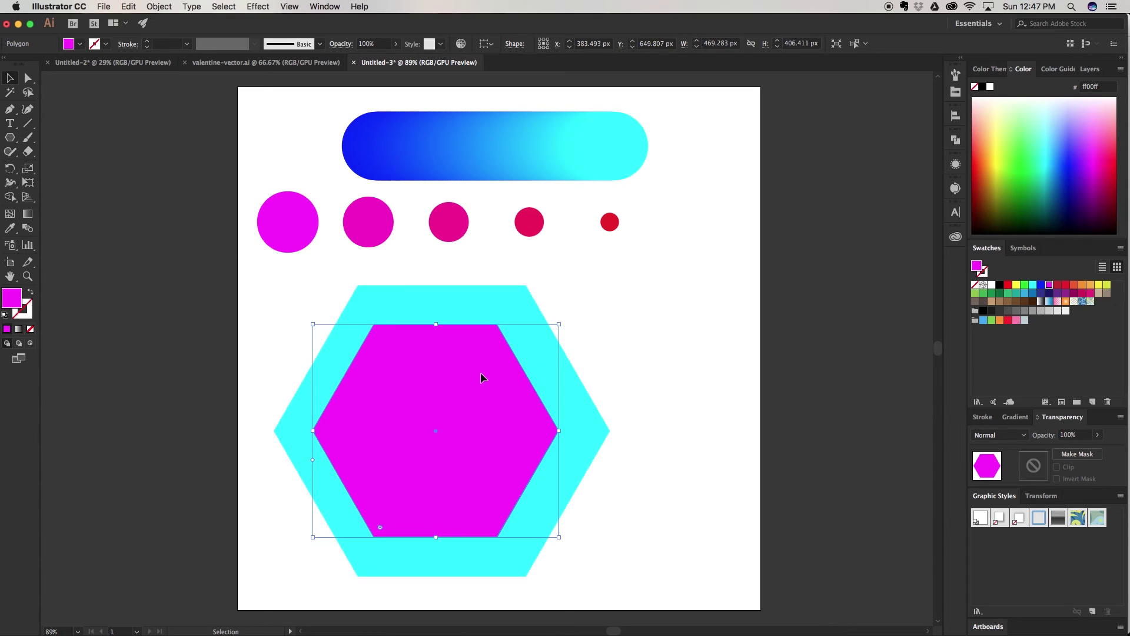
# Paste two copies in front of the magenta hexagon and shrink one filled dark magenta #9e005d.
pyautogui.press('a')
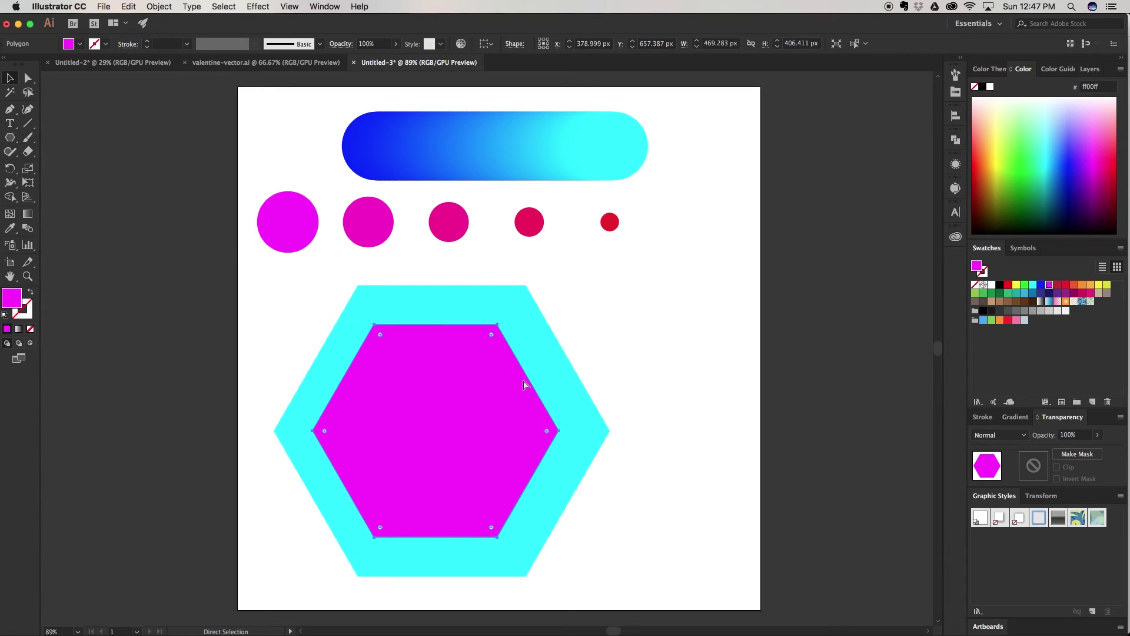
pyautogui.press('v')
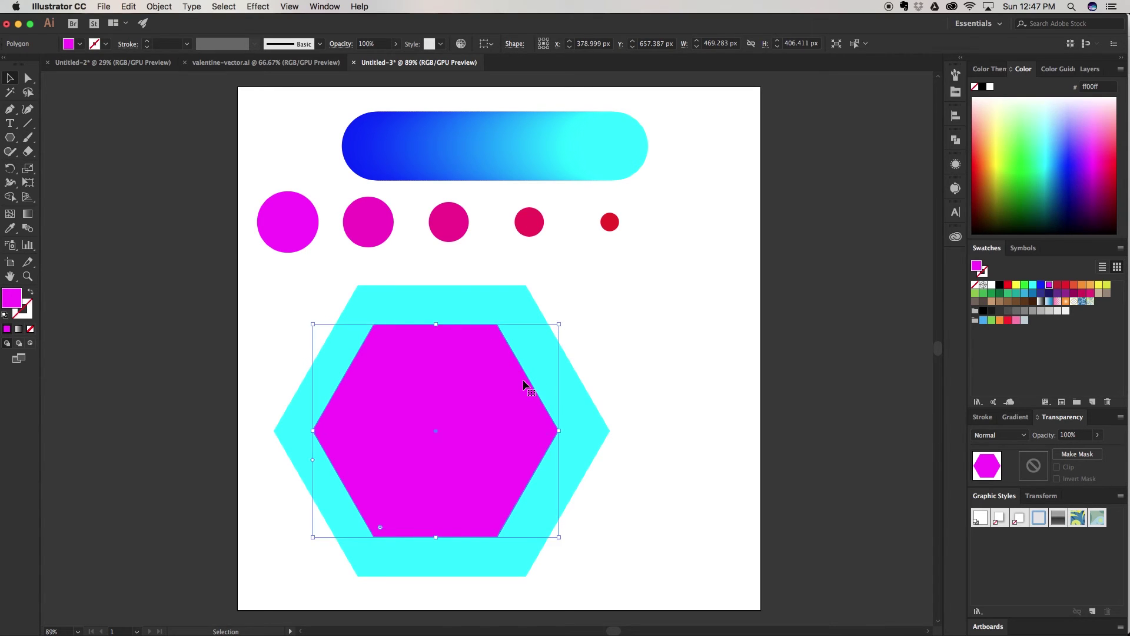
pyautogui.press('a')
pyautogui.press('v')
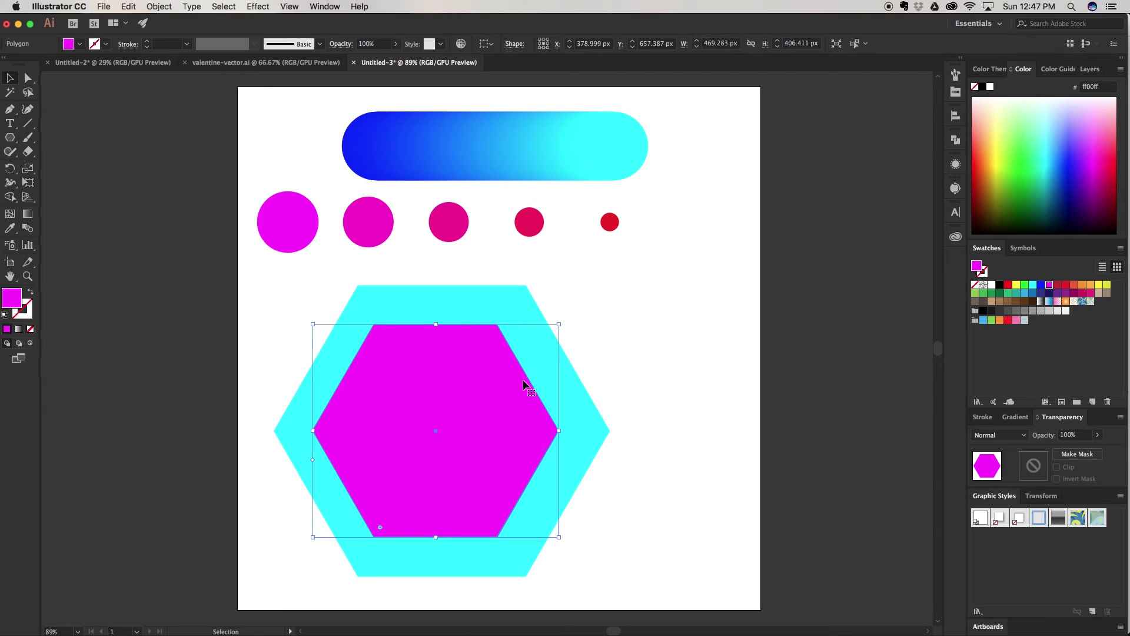
pyautogui.click(1074, 292)
pyautogui.moveTo(559, 323); pyautogui.dragTo(451, 384)
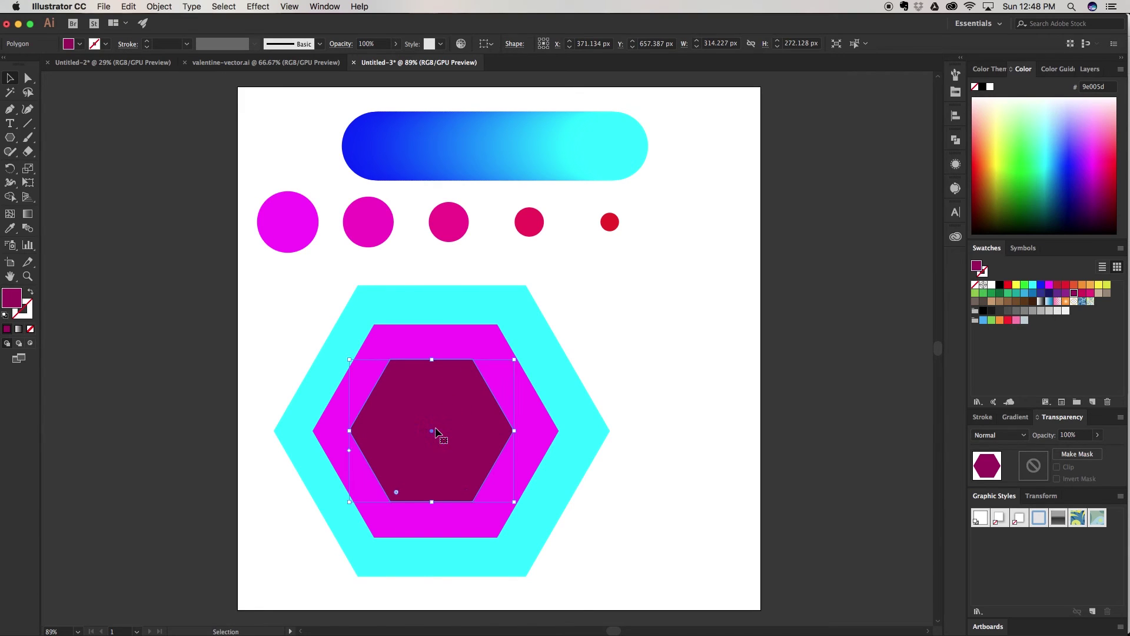
# Fill the inner copy blue #29abe2, shrink it to the centre, and align all hexagons horizontally.
pyautogui.click(1024, 292)
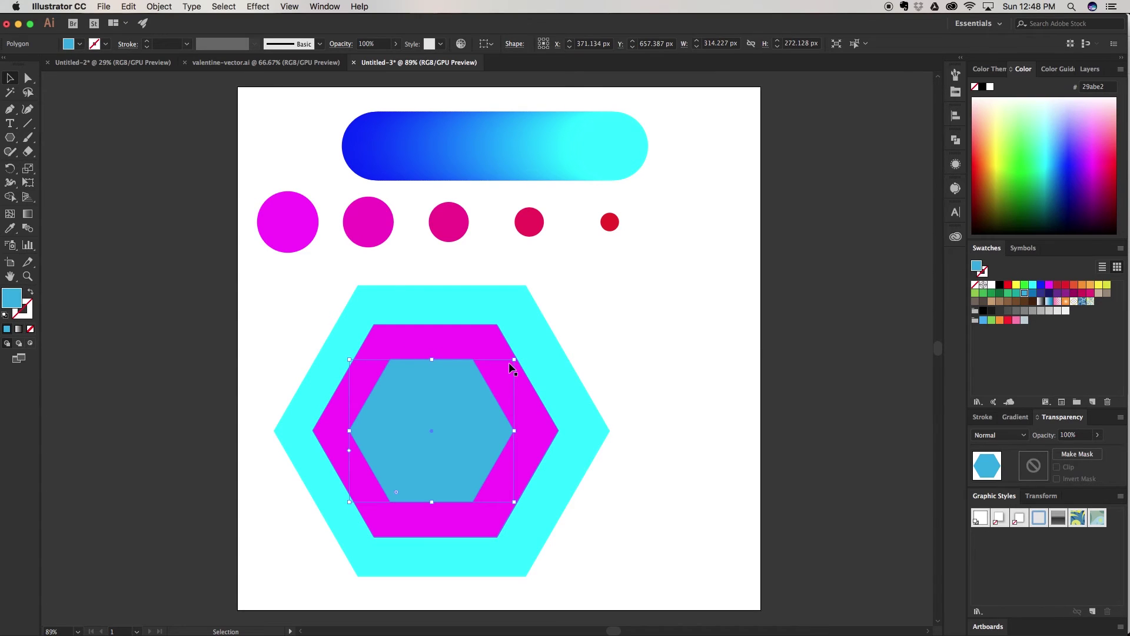
pyautogui.moveTo(449, 393); pyautogui.dragTo(450, 401)
pyautogui.moveTo(511, 360); pyautogui.dragTo(437, 433)
pyautogui.moveTo(442, 425); pyautogui.dragTo(443, 425)
pyautogui.moveTo(262, 322); pyautogui.dragTo(651, 574)
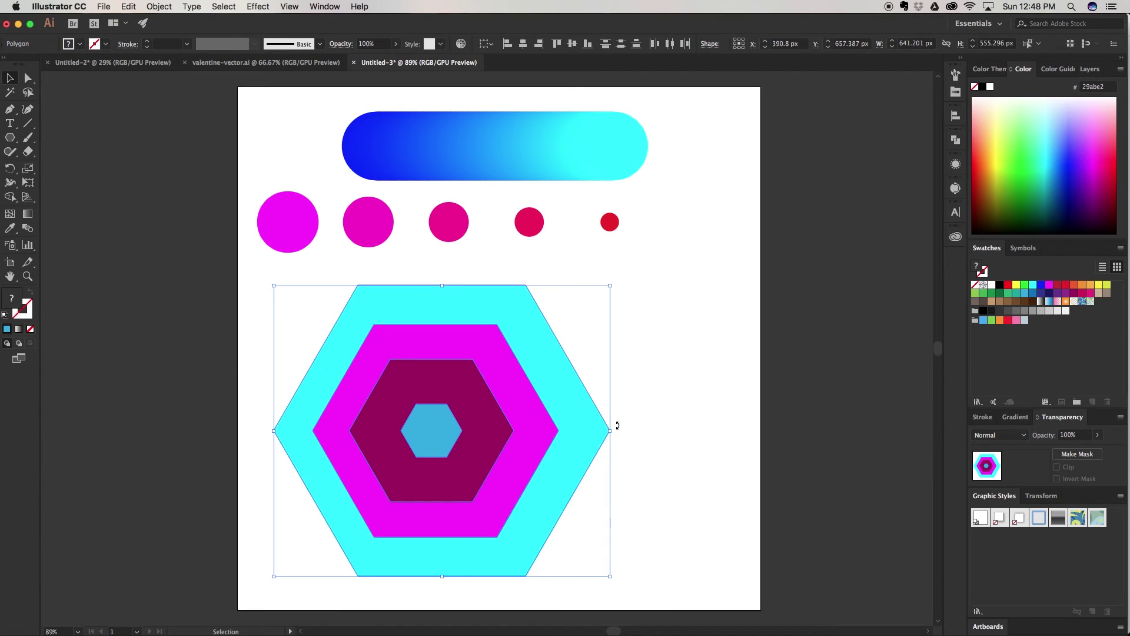
pyautogui.click(523, 43)
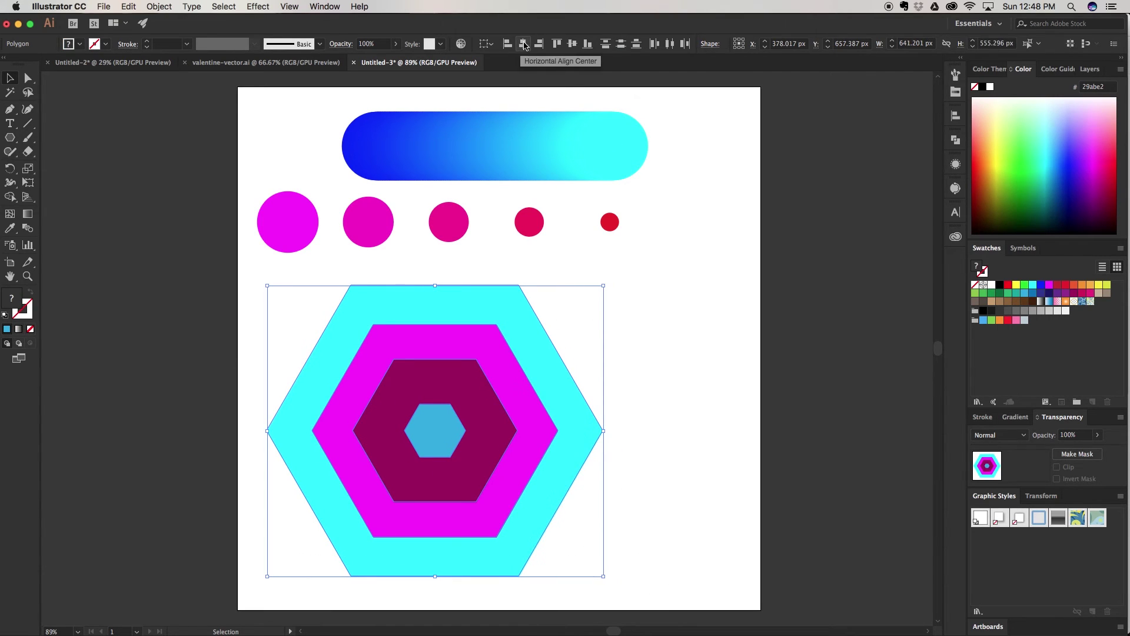
# With the Blend tool, link the blue, dark magenta, magenta and cyan hexagons in order.
pyautogui.click(28, 229)
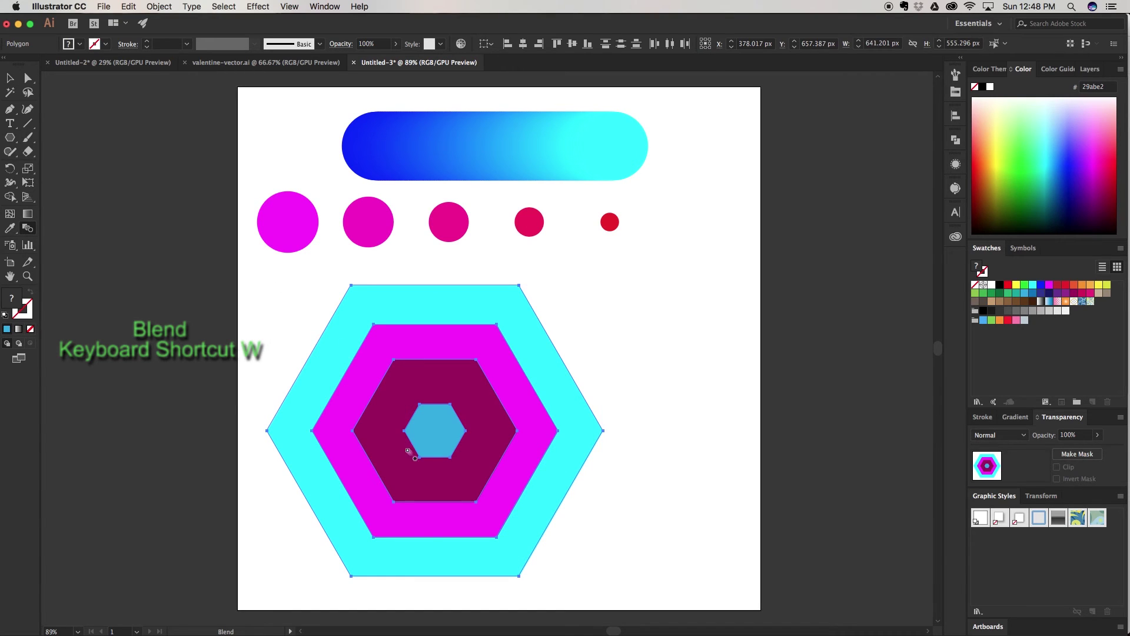
pyautogui.click(430, 422)
pyautogui.click(393, 398)
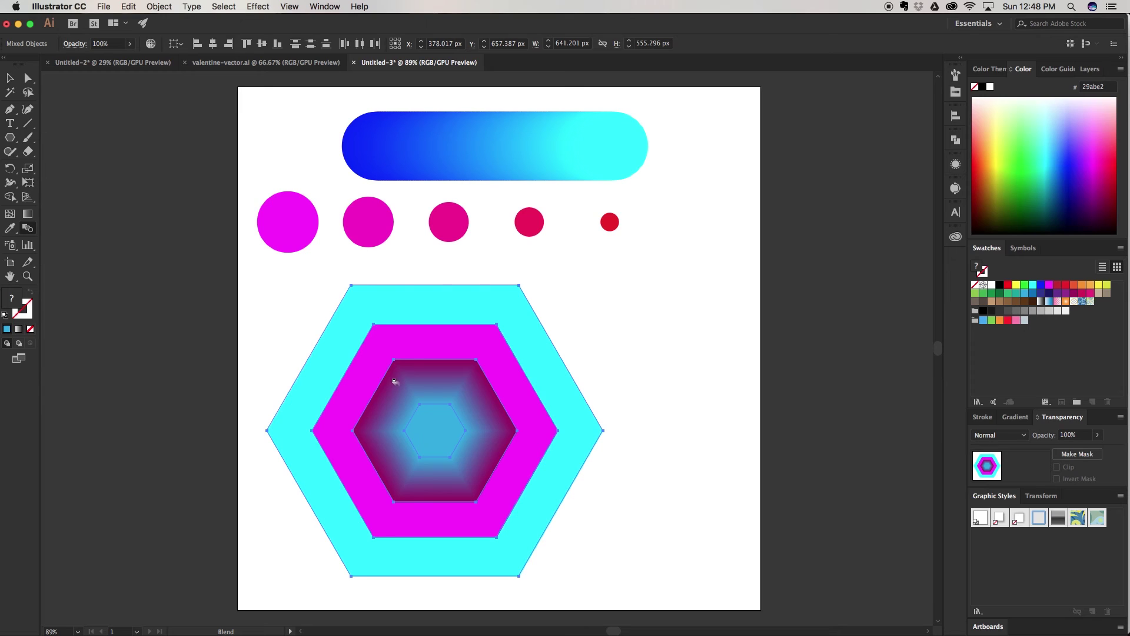
pyautogui.click(361, 360)
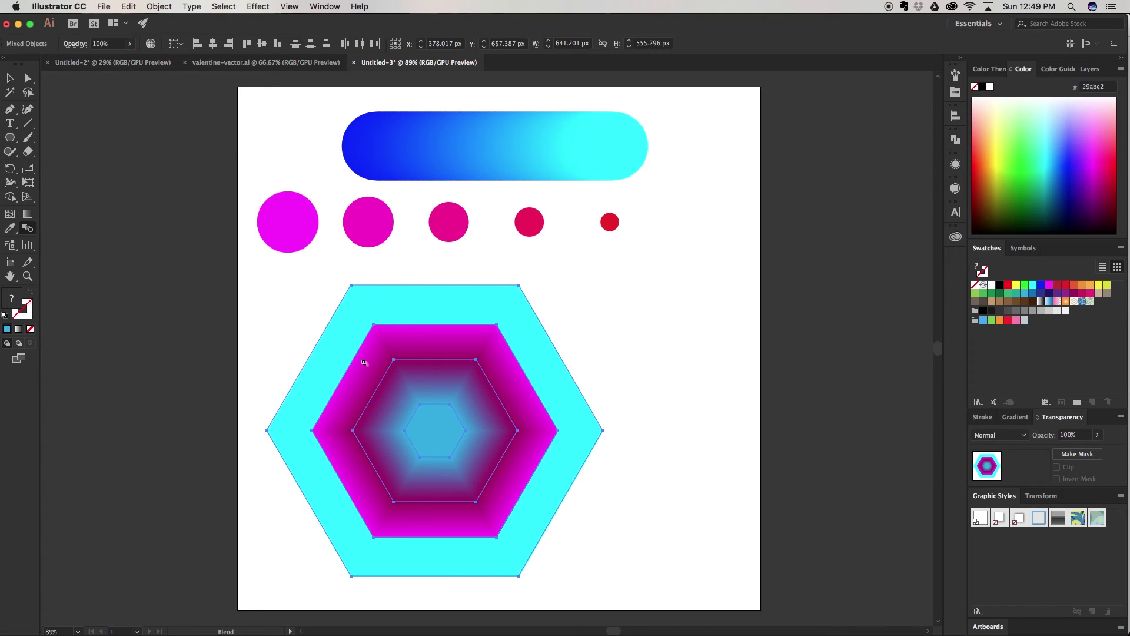
pyautogui.click(334, 348)
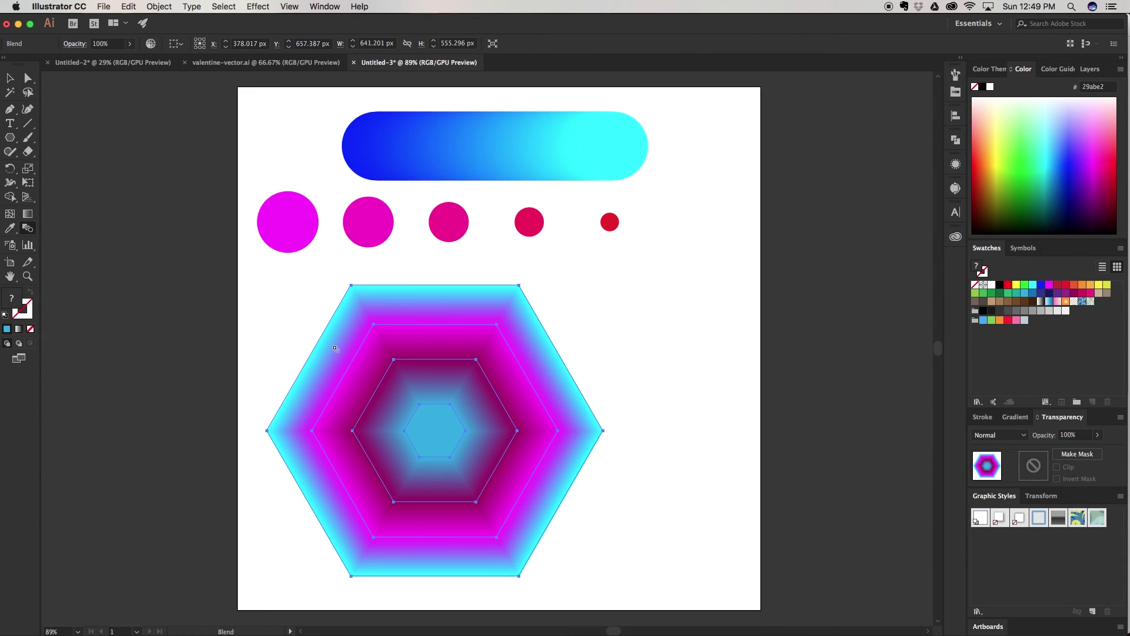
# In isolation mode, fill the blend's small inner hexagon with teal instead of blue.
pyautogui.click(9, 78)
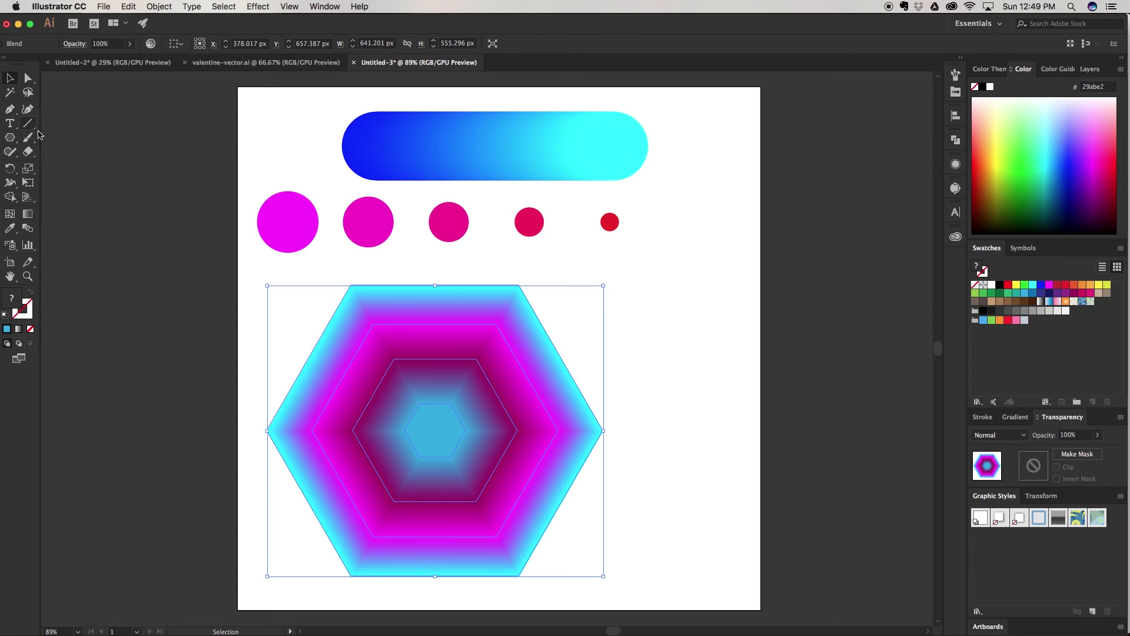
pyautogui.click(253, 324)
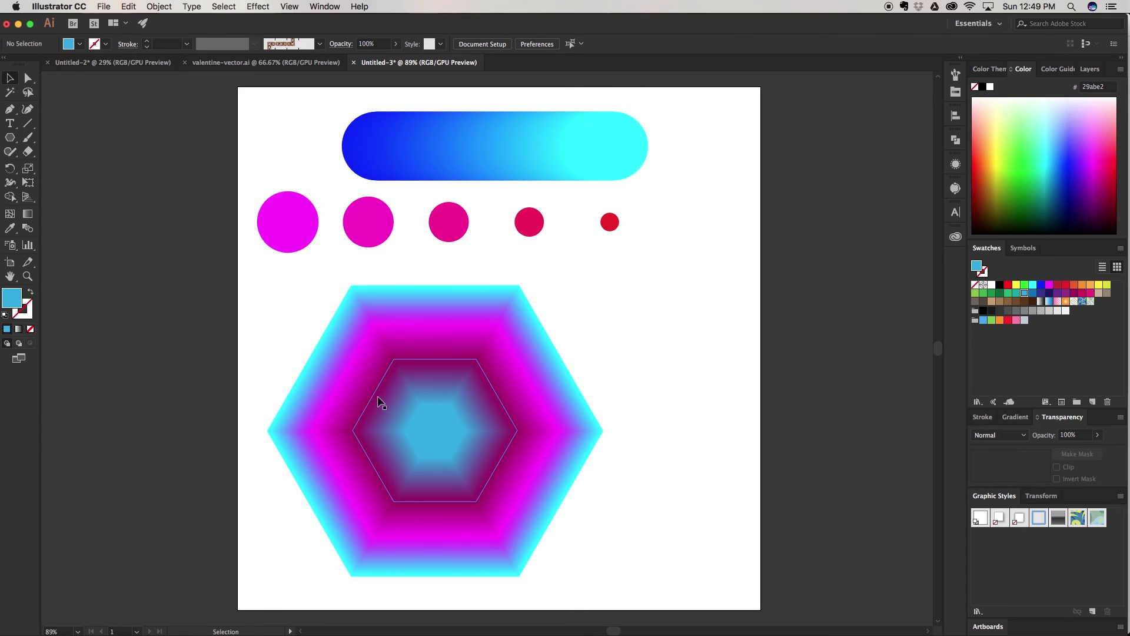
pyautogui.click(447, 431)
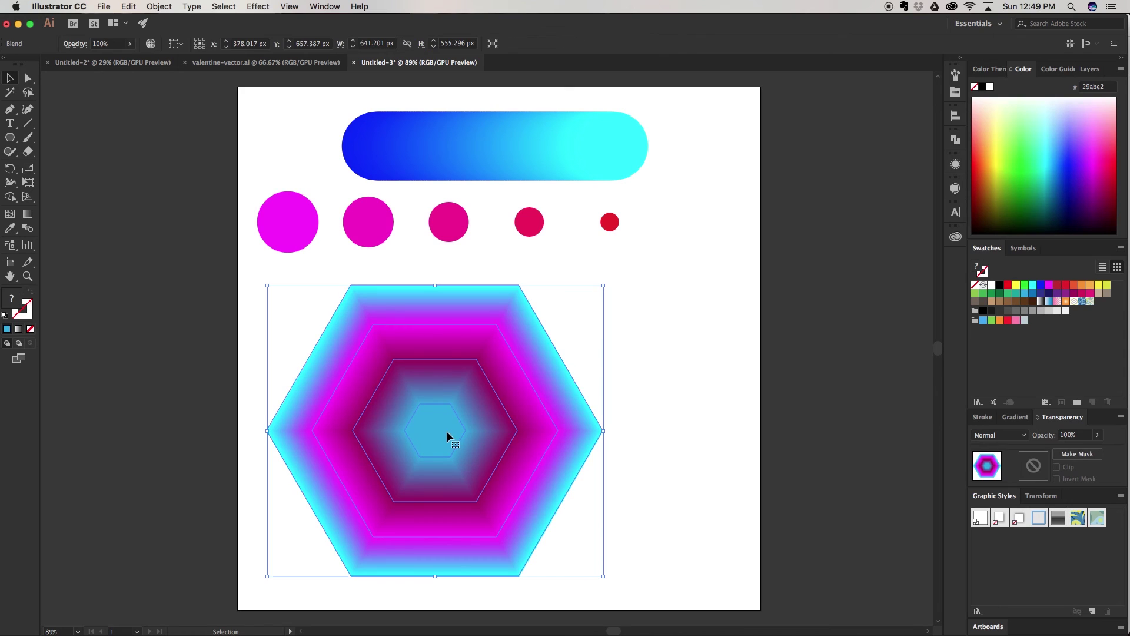
pyautogui.click(669, 390)
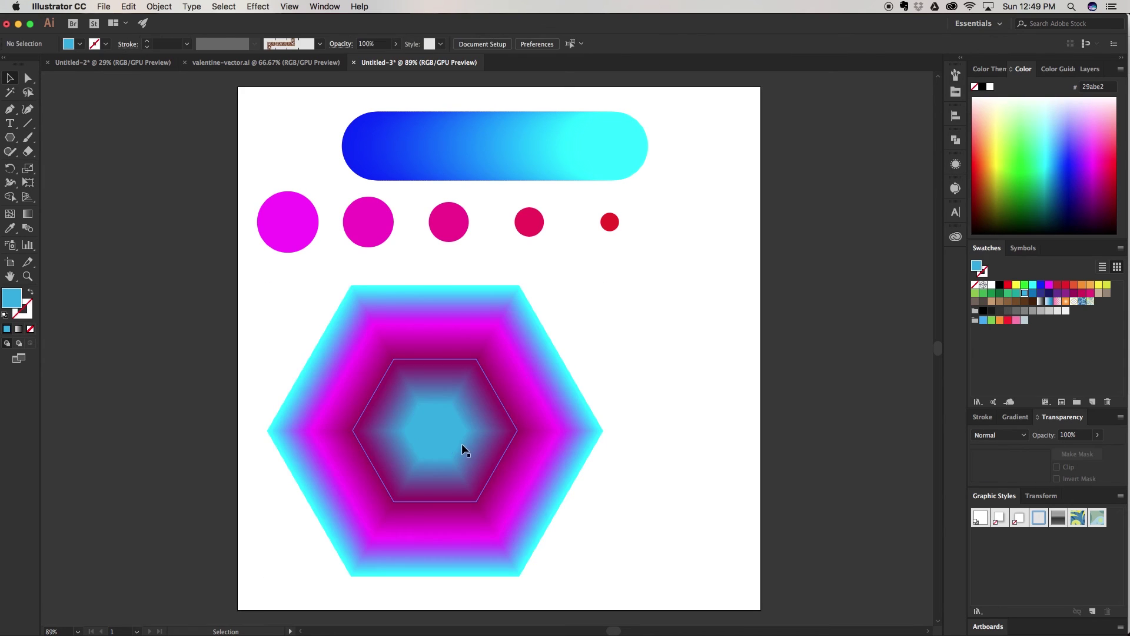
pyautogui.doubleClick(426, 423)
pyautogui.click(426, 424)
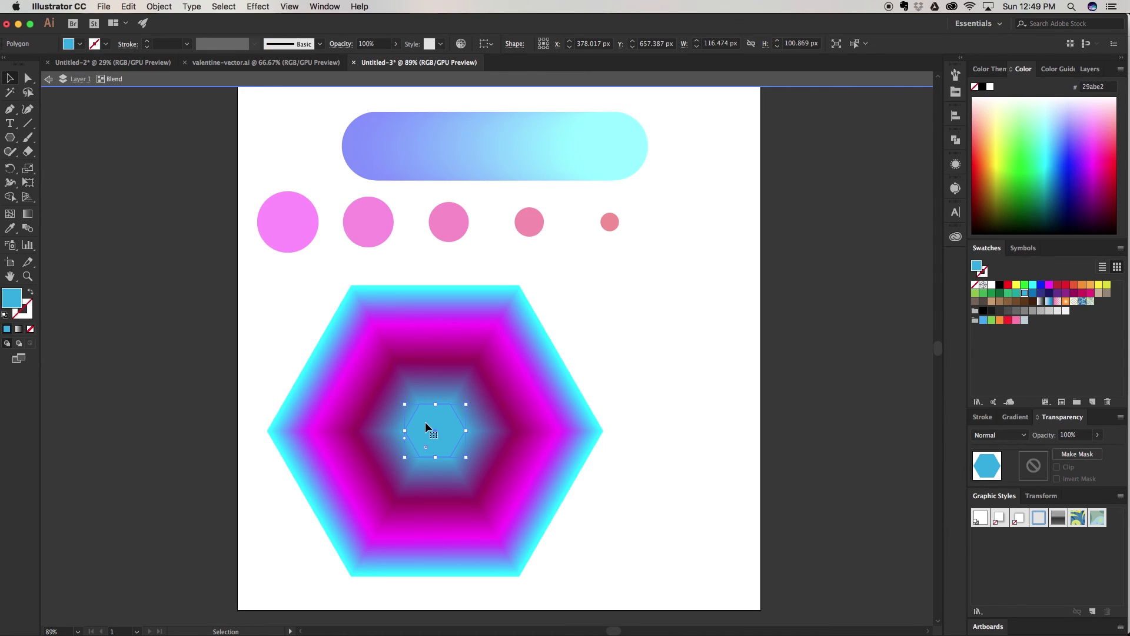
pyautogui.click(1009, 292)
pyautogui.click(1024, 293)
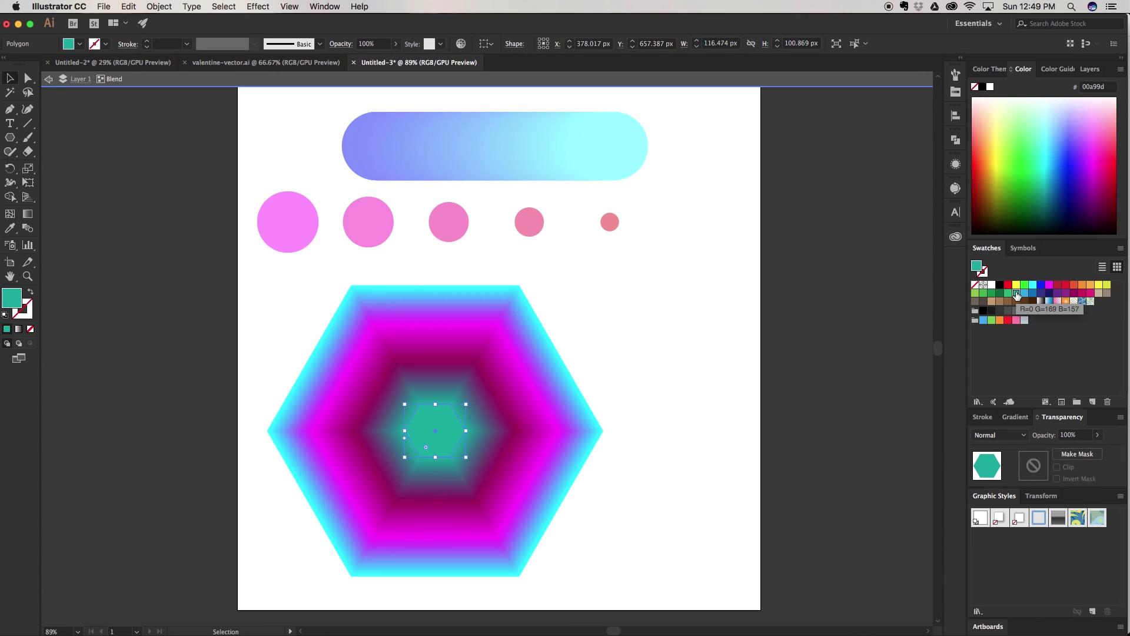
pyautogui.click(1024, 293)
pyautogui.click(1016, 293)
pyautogui.click(77, 214)
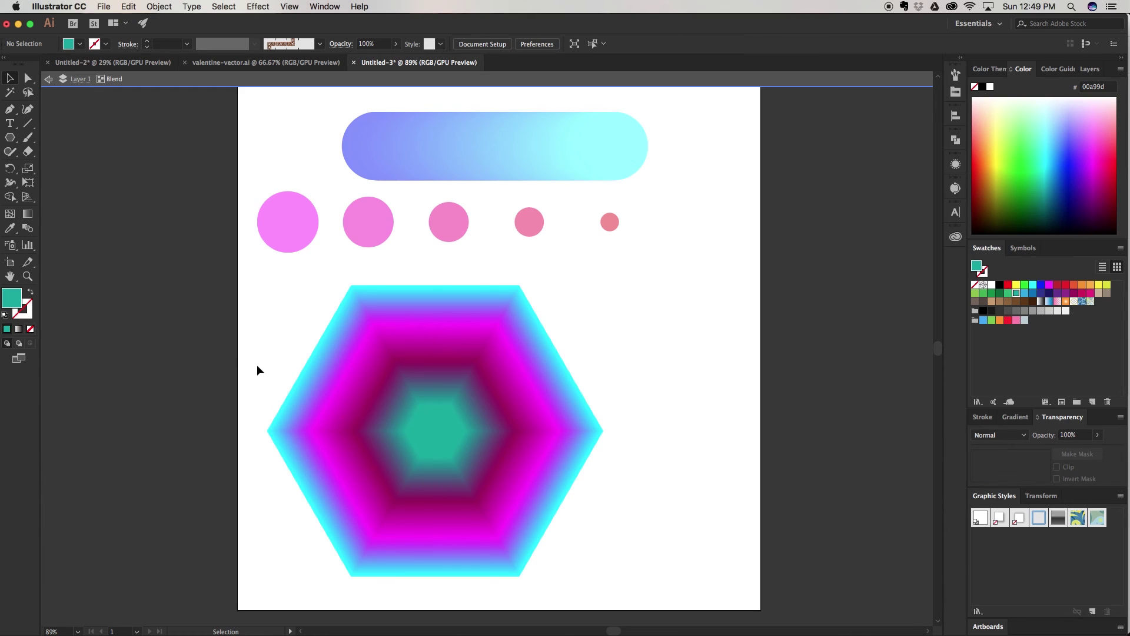
pyautogui.doubleClick(675, 283)
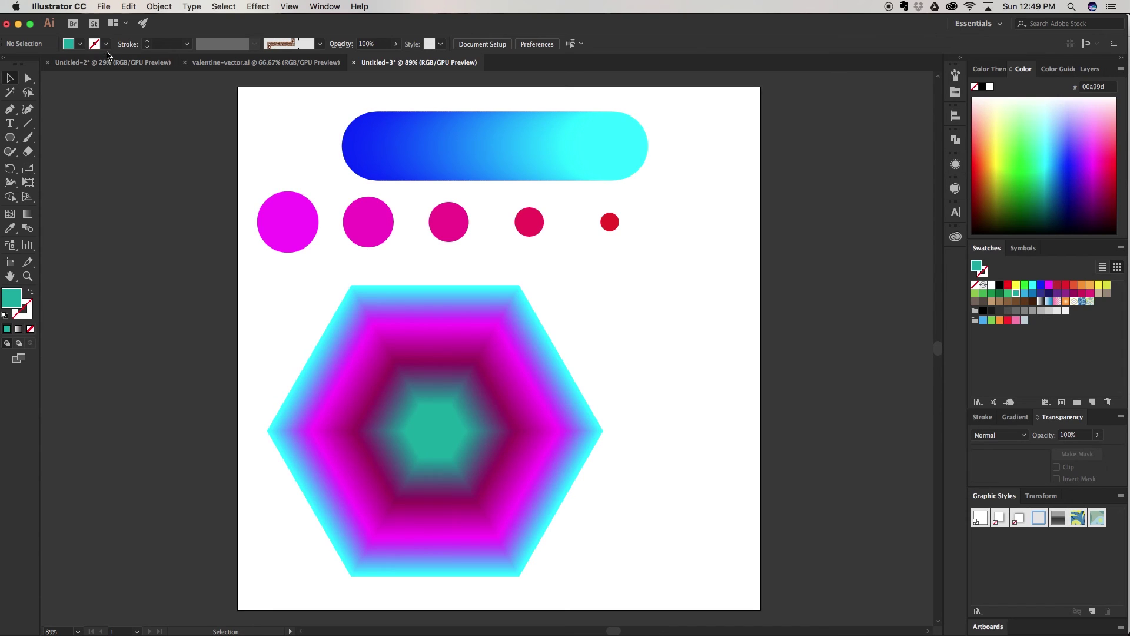
# Add the text PHOTOGRAPHY beside the hexagon in Luckiest Guy at 57 pt.
pyautogui.press('t')
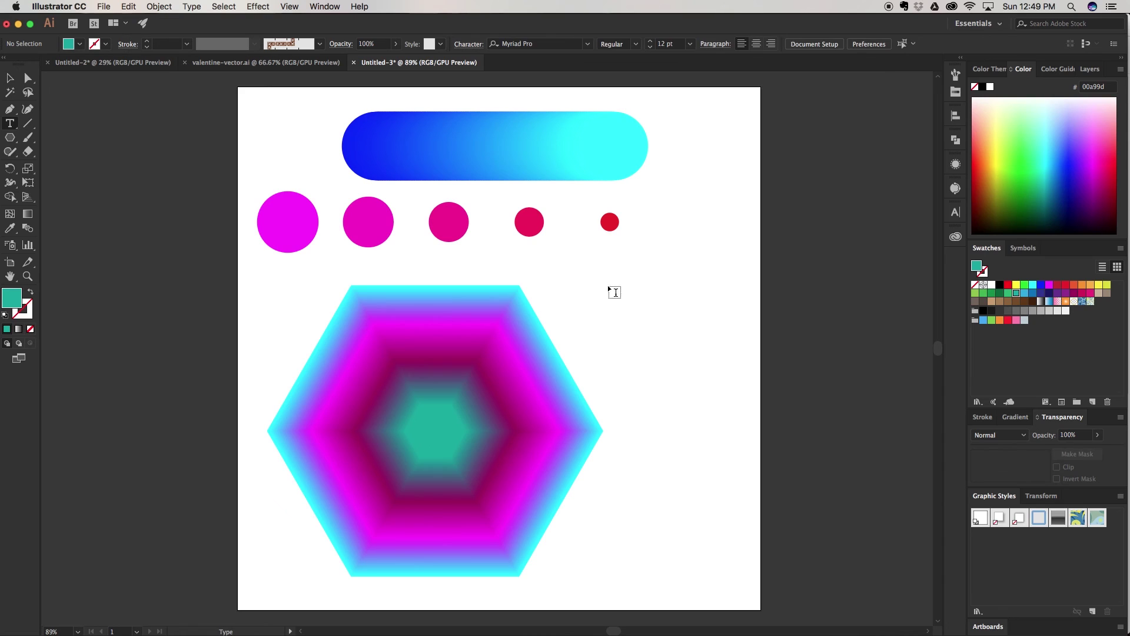
pyautogui.click(610, 297)
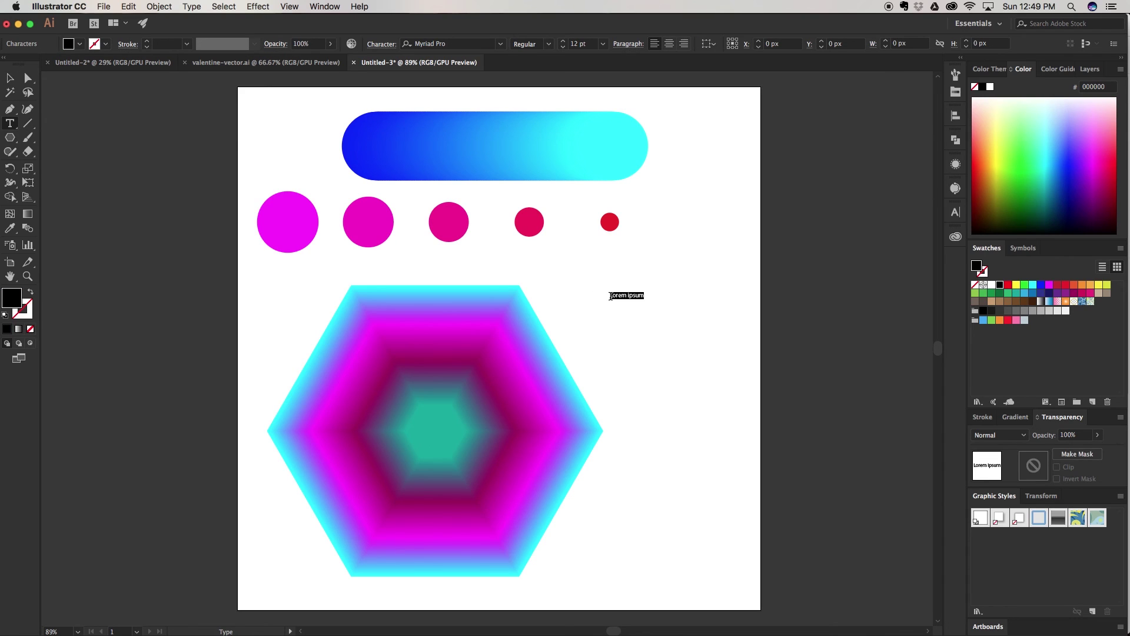
pyautogui.write('PHOTOSHOP')
pyautogui.click(501, 44)
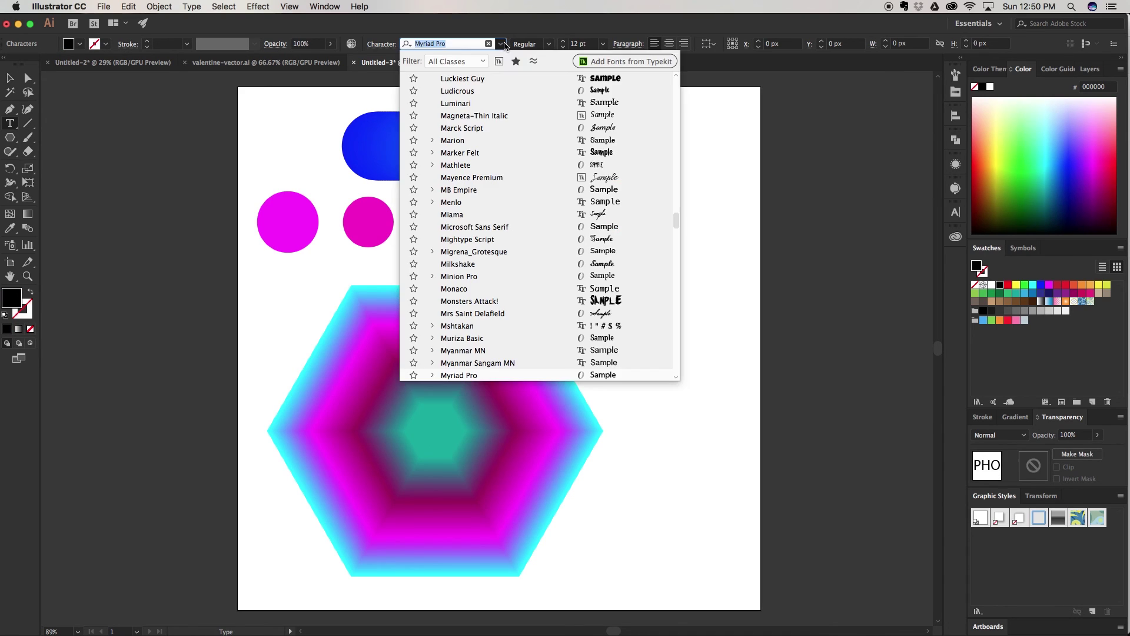
pyautogui.press('Escape')
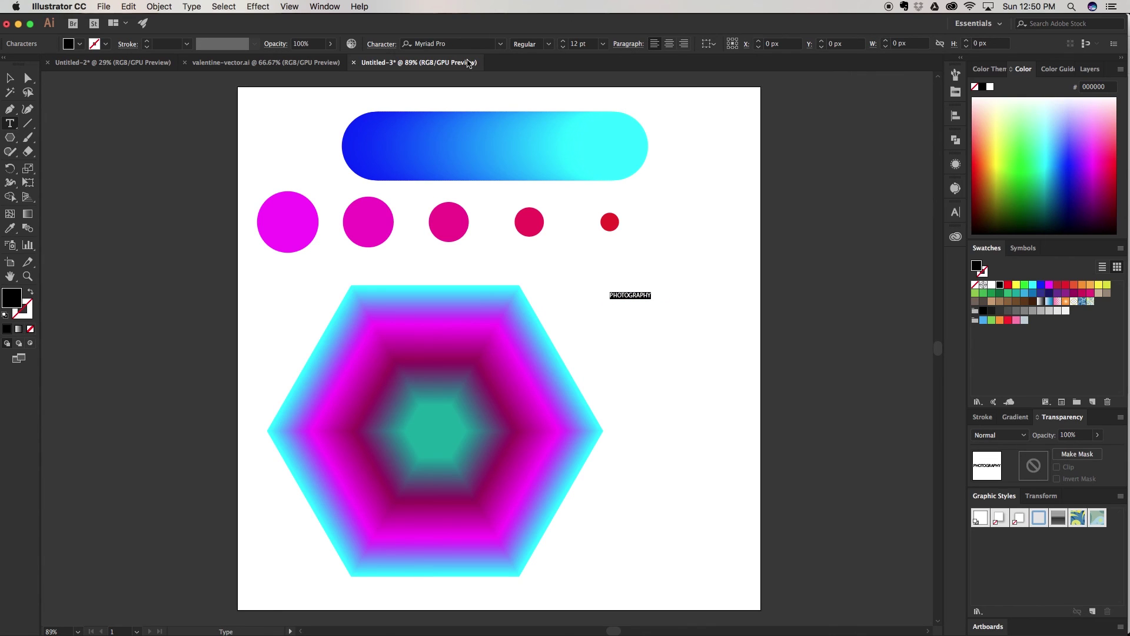
pyautogui.click(468, 63)
pyautogui.scroll(10, 565, 44)
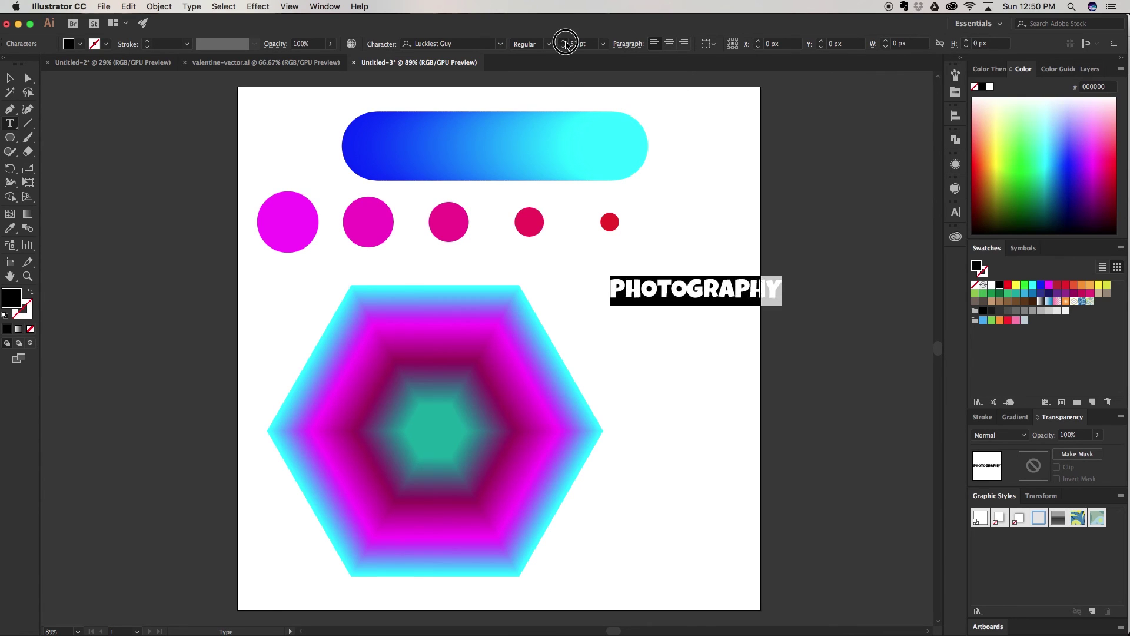
pyautogui.scroll(3, 566, 44)
pyautogui.press('Escape')
pyautogui.moveTo(687, 275); pyautogui.dragTo(625, 266)
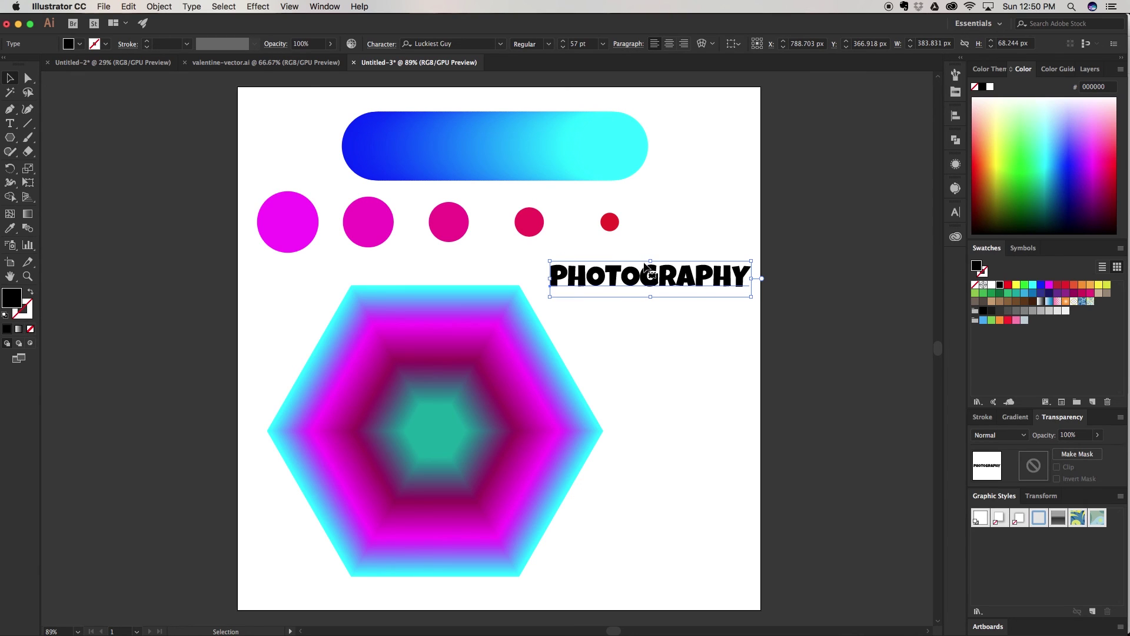
# Expand PHOTOGRAPHY into outlines, make them one compound path, and move it onto the hexagon.
pyautogui.click(159, 6)
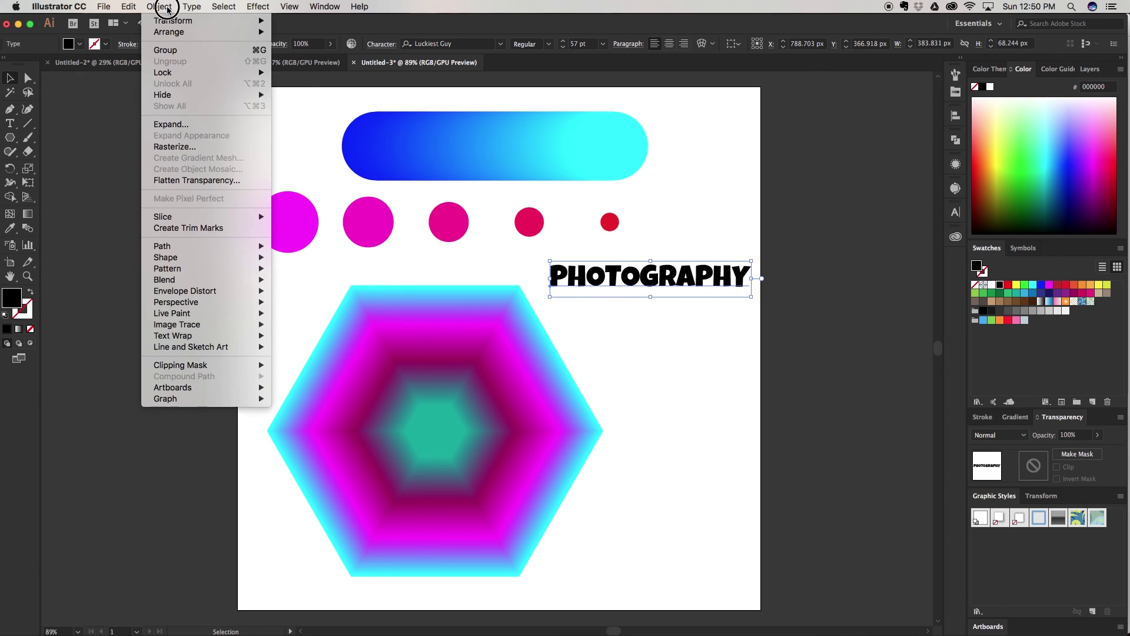
pyautogui.click(196, 127)
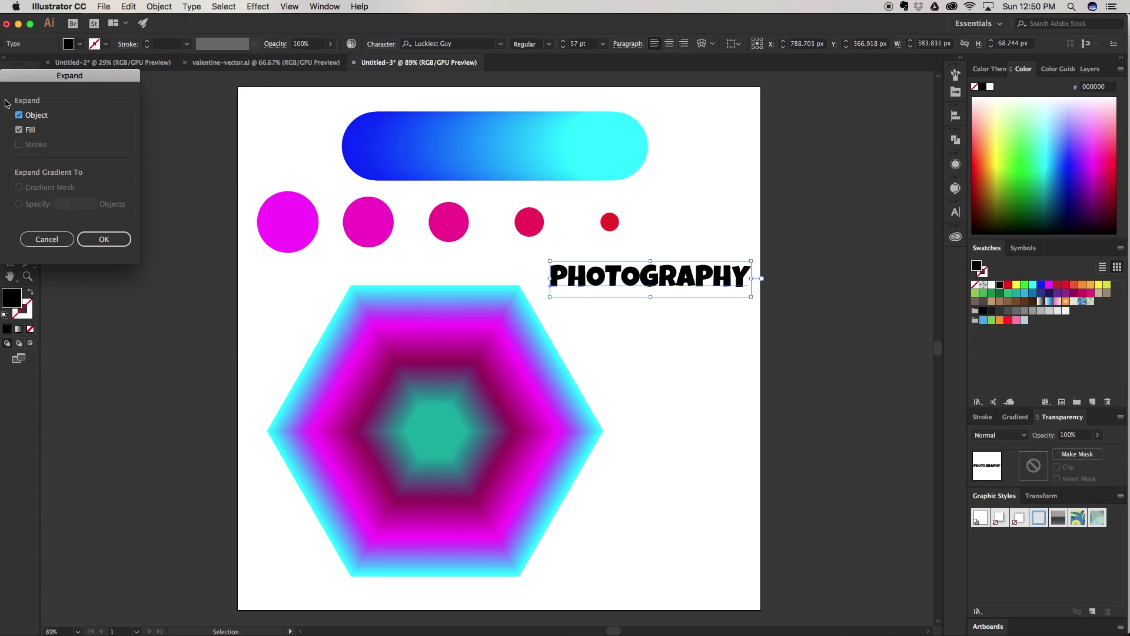
pyautogui.click(102, 240)
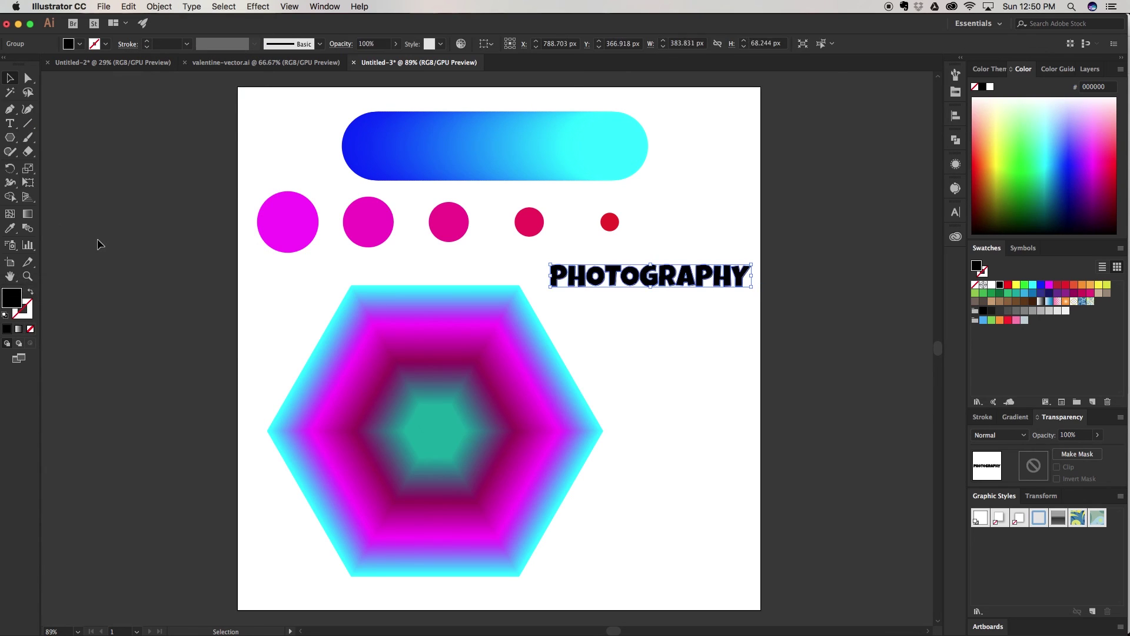
pyautogui.click(158, 7)
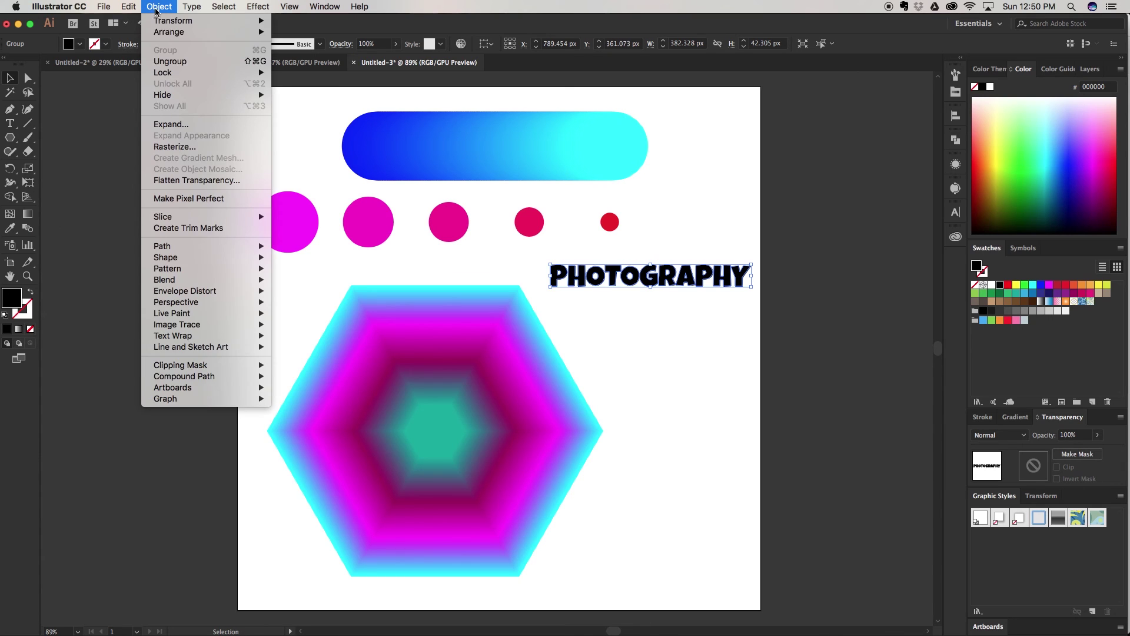
pyautogui.moveTo(190, 379)
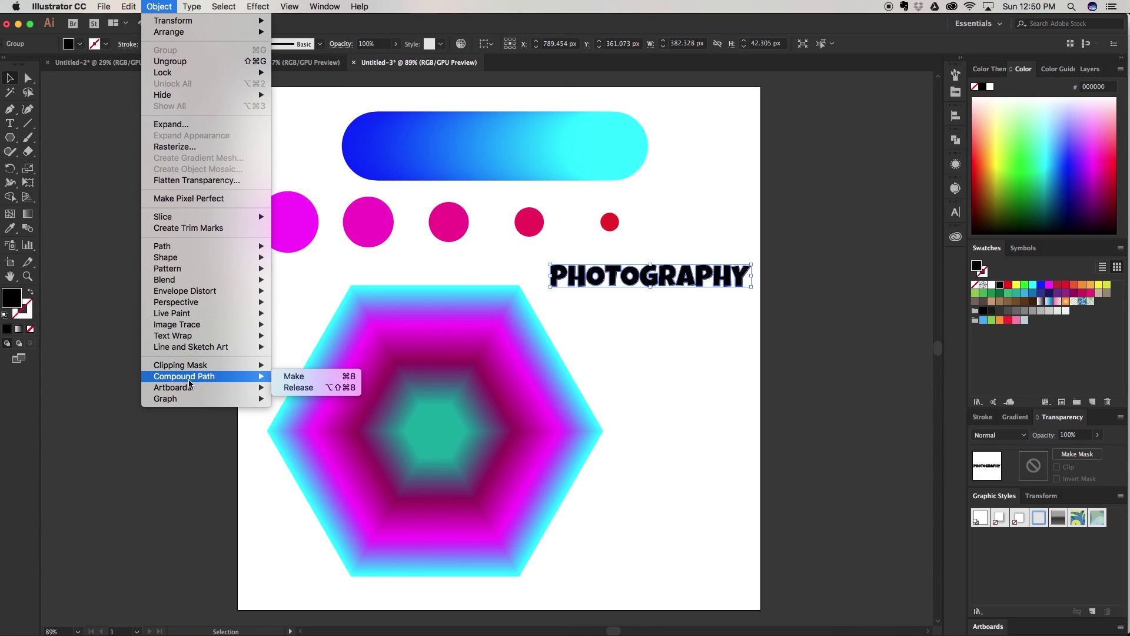
pyautogui.click(294, 376)
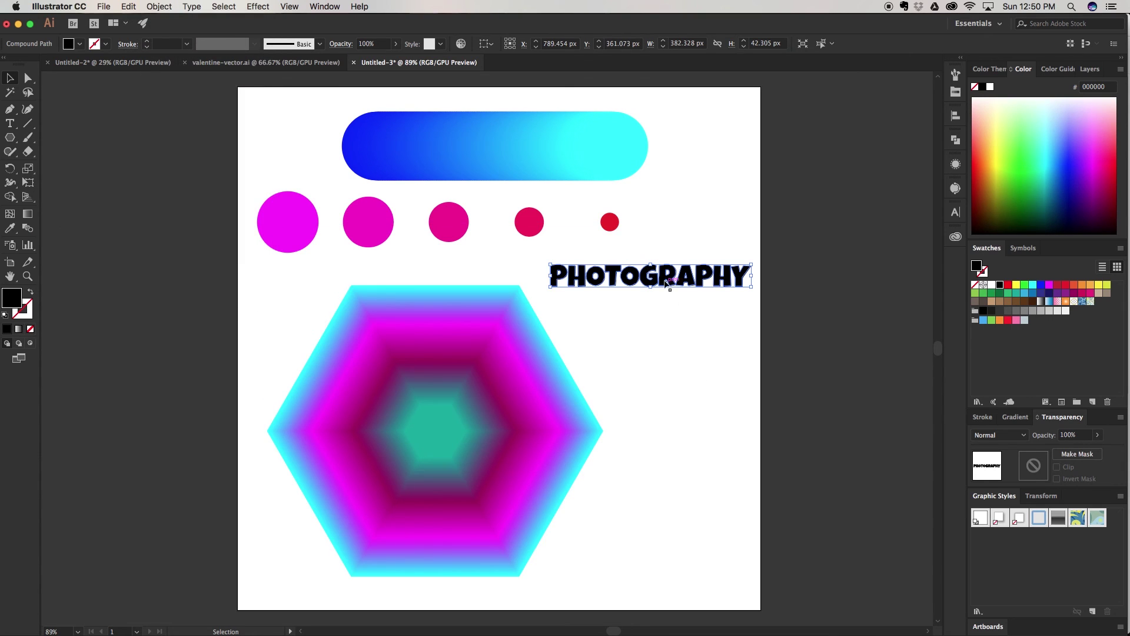
pyautogui.moveTo(670, 282); pyautogui.dragTo(468, 425)
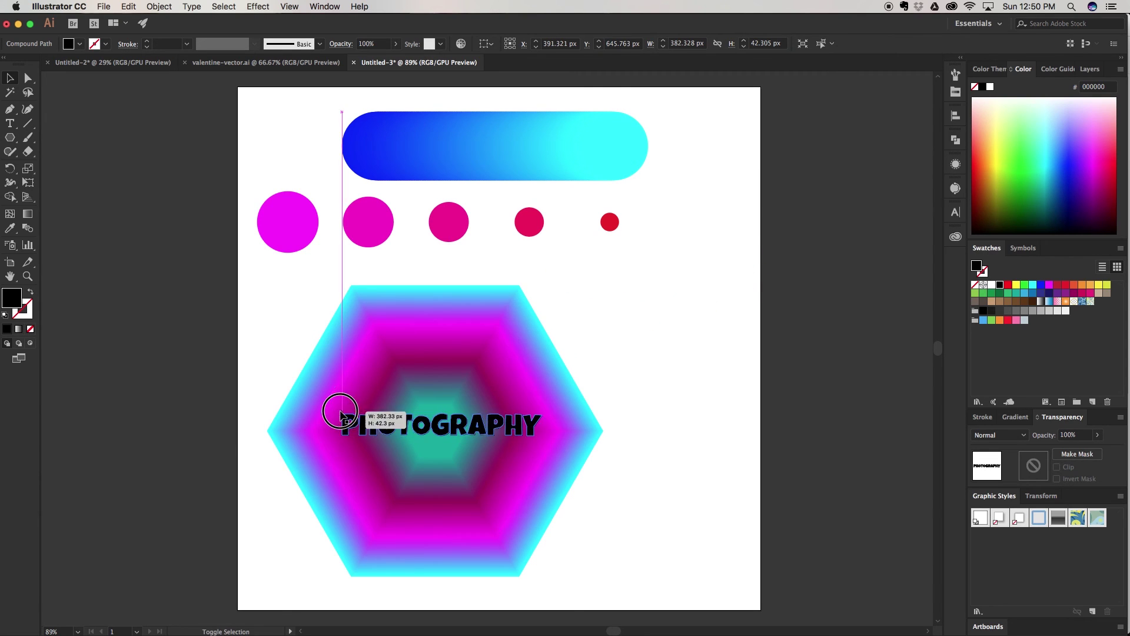
# Stretch PHOTOGRAPHY across the hexagon's width and make it a clipping mask over the blend.
pyautogui.moveTo(340, 414); pyautogui.dragTo(277, 405)
pyautogui.moveTo(540, 438); pyautogui.dragTo(589, 458)
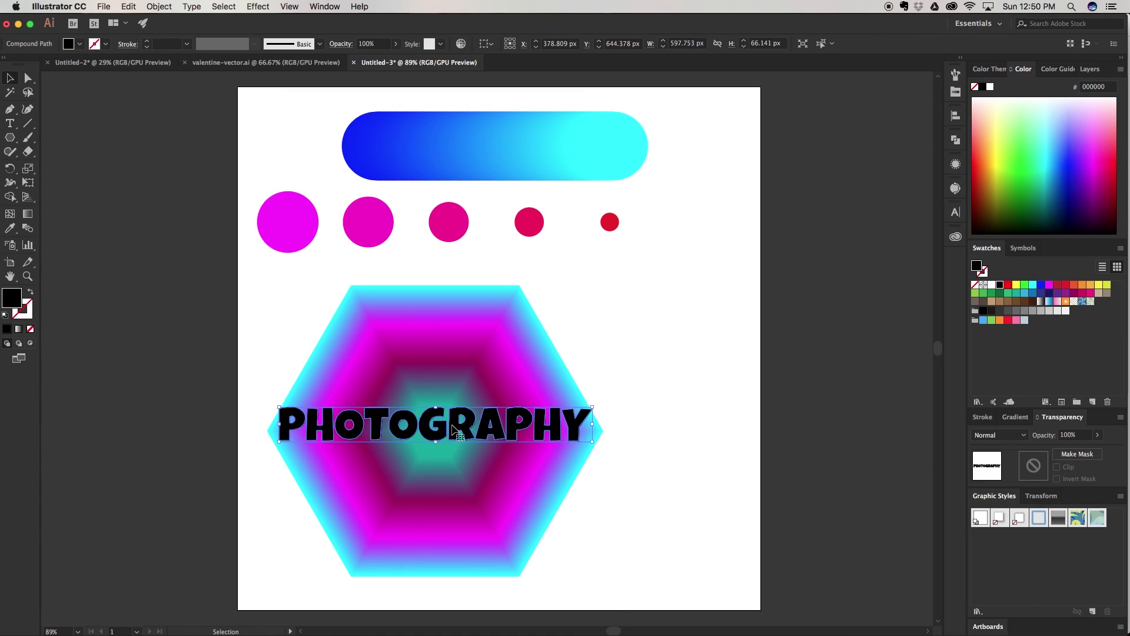
pyautogui.moveTo(274, 333); pyautogui.dragTo(658, 583)
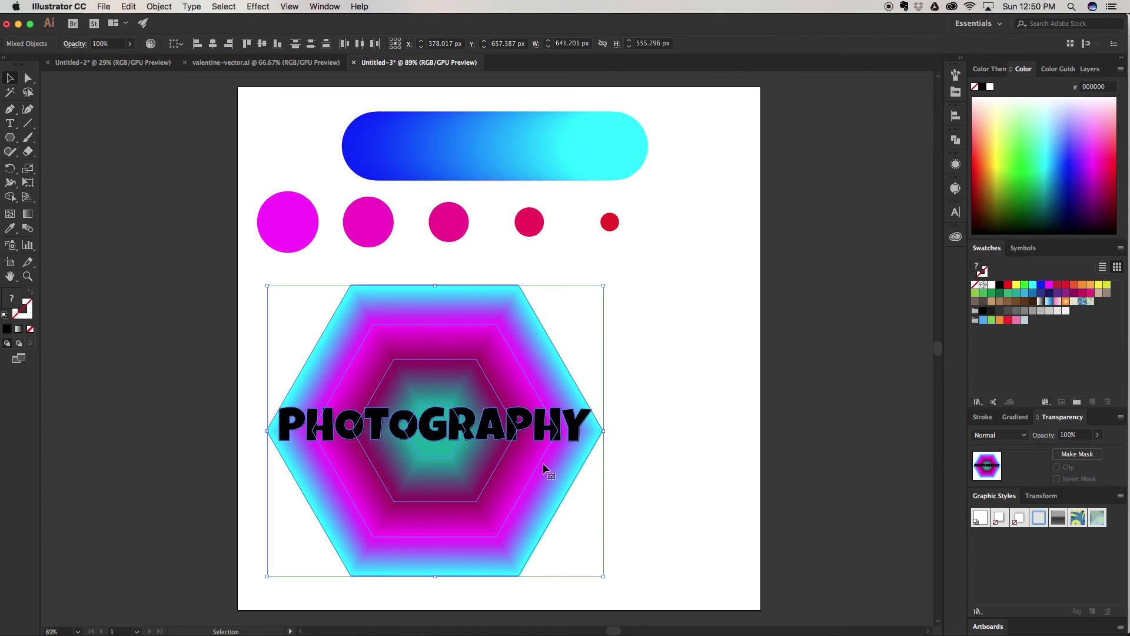
pyautogui.click(148, 7)
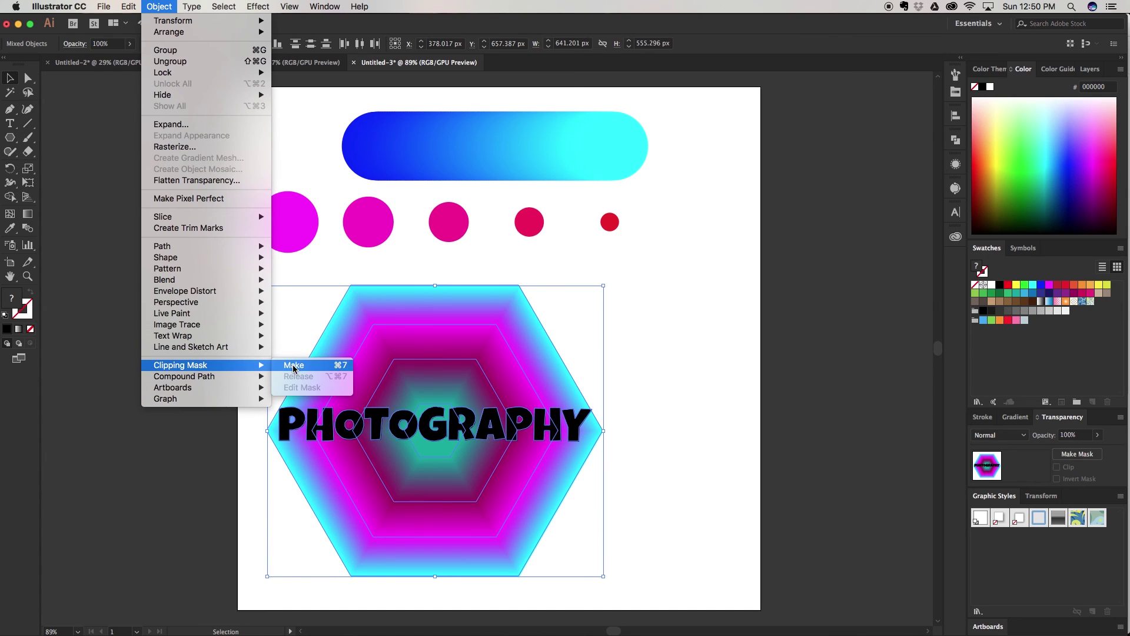
pyautogui.click(294, 366)
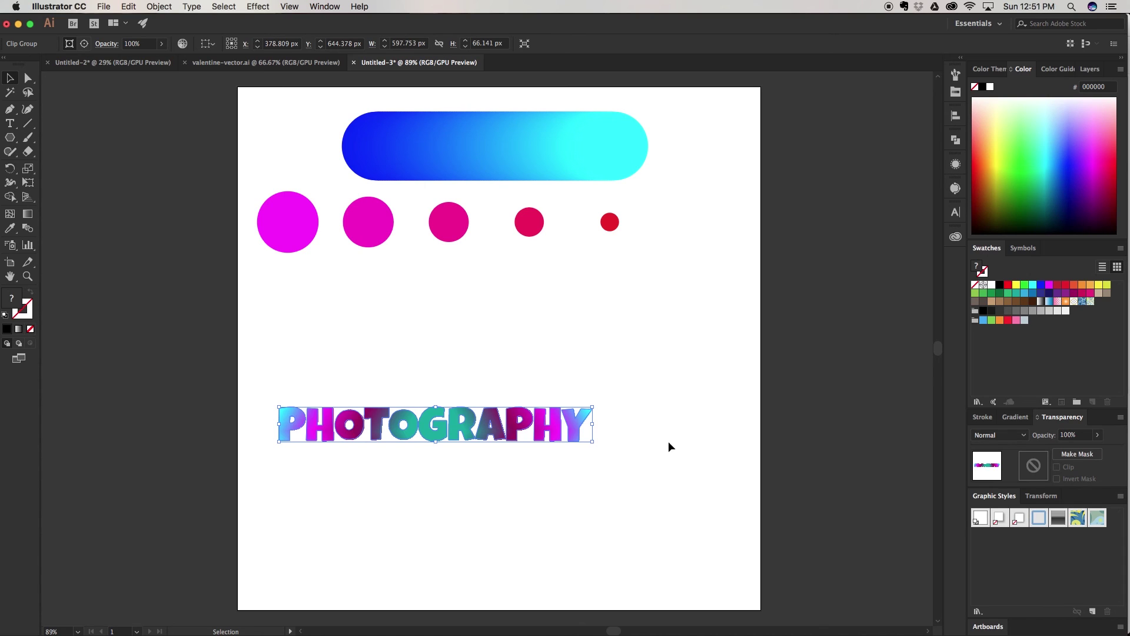
pyautogui.click(662, 327)
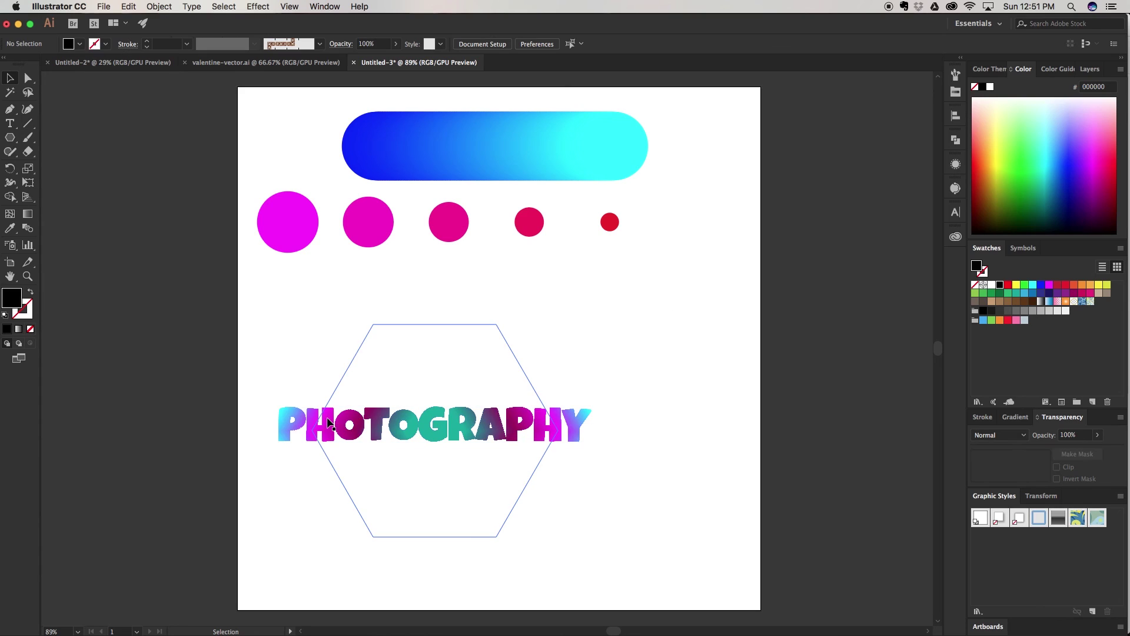